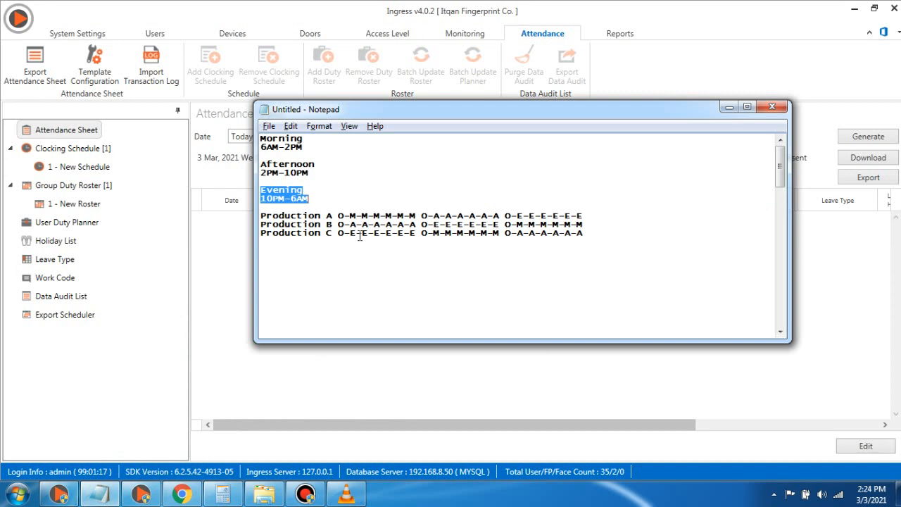
# - Review the morning, afternoon and evening shift times and the Production A, B and C rotation patterns in the Notepad notes
pyautogui.moveTo(328, 198); pyautogui.dragTo(239, 138)
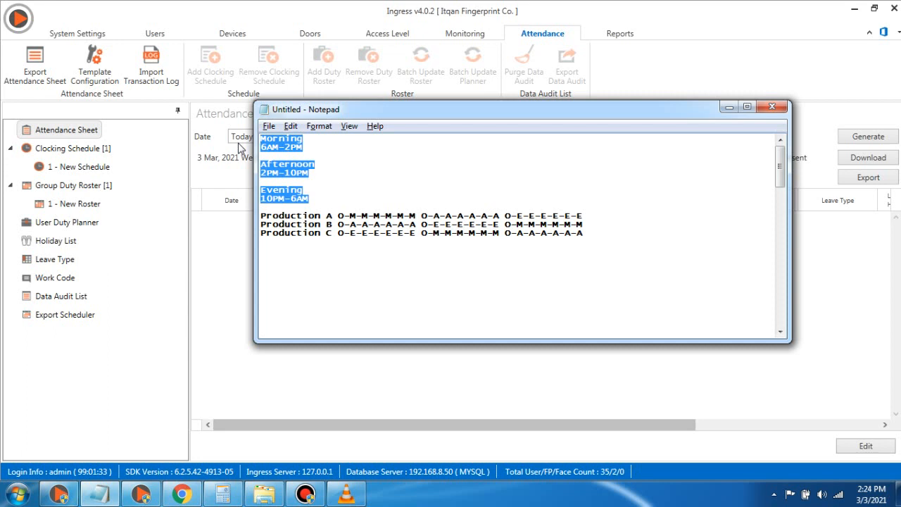
pyautogui.click(362, 203)
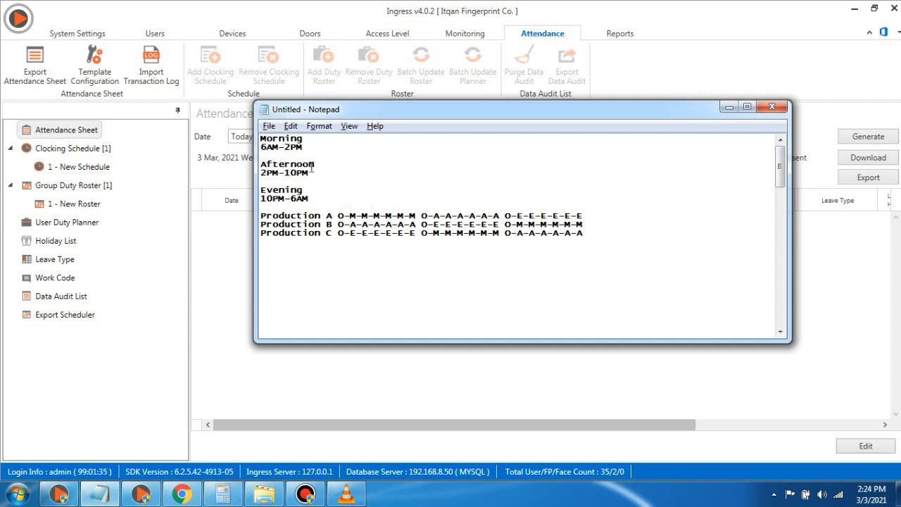
pyautogui.moveTo(260, 139); pyautogui.dragTo(318, 152)
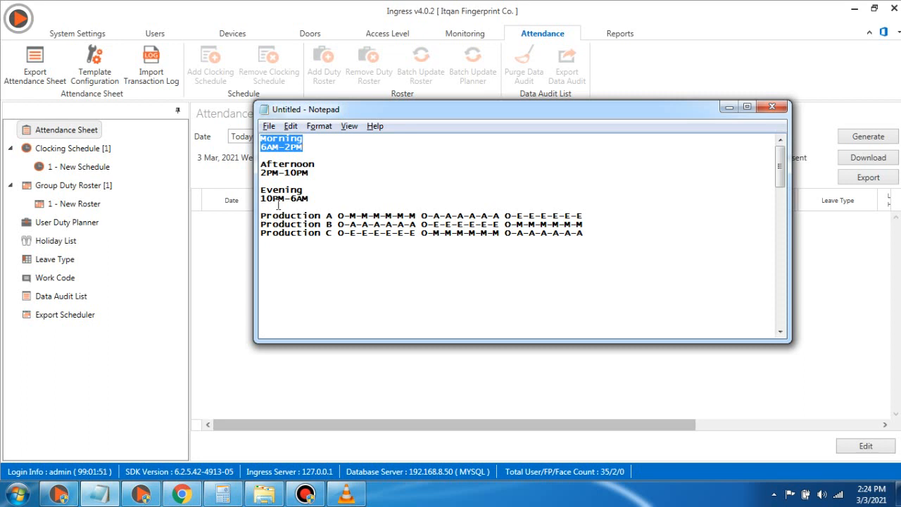
pyautogui.moveTo(262, 215); pyautogui.dragTo(416, 220)
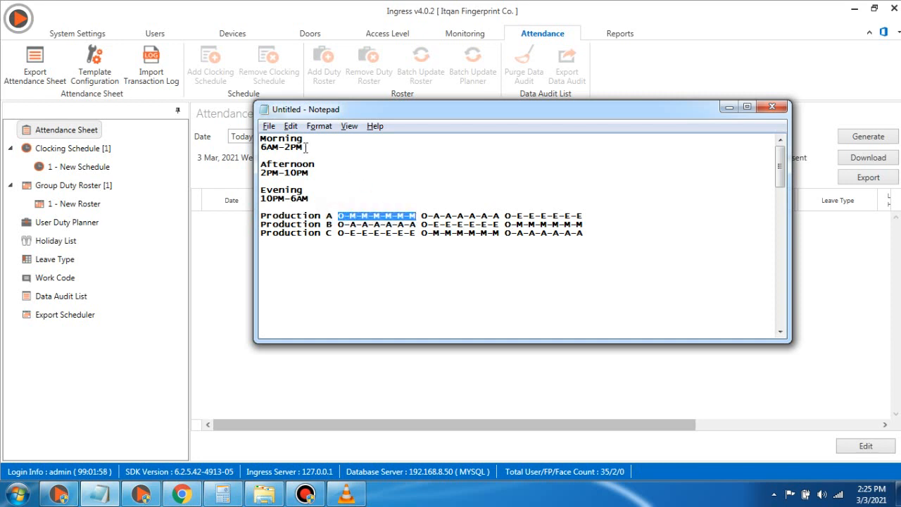
pyautogui.moveTo(304, 147); pyautogui.dragTo(273, 147)
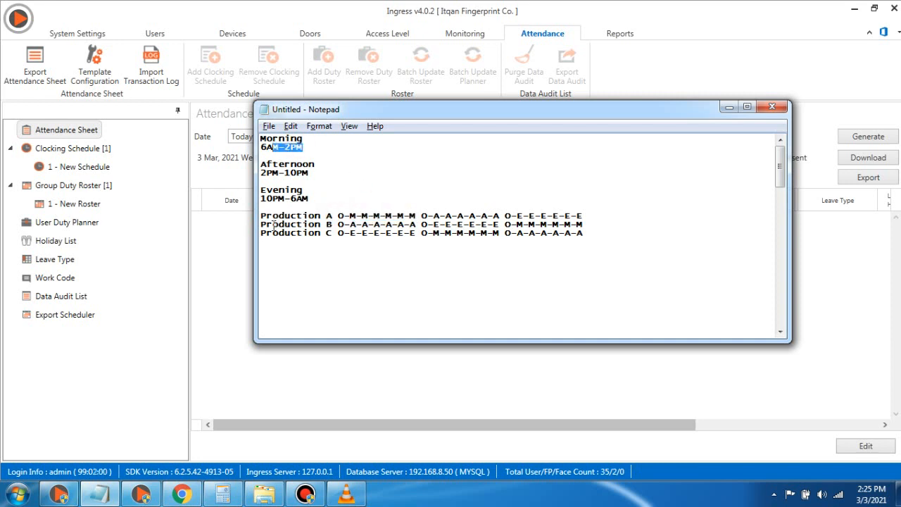
pyautogui.click(340, 222)
pyautogui.moveTo(339, 224); pyautogui.dragTo(413, 225)
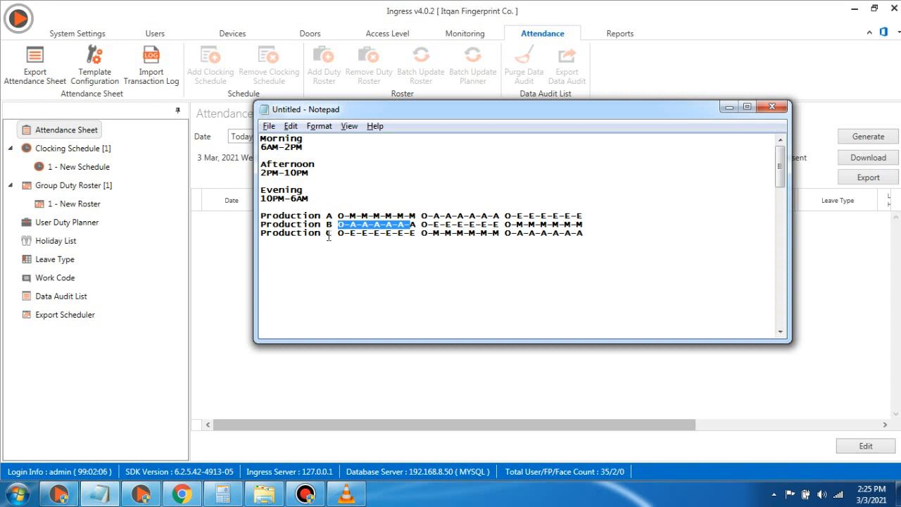
pyautogui.moveTo(338, 233); pyautogui.dragTo(417, 235)
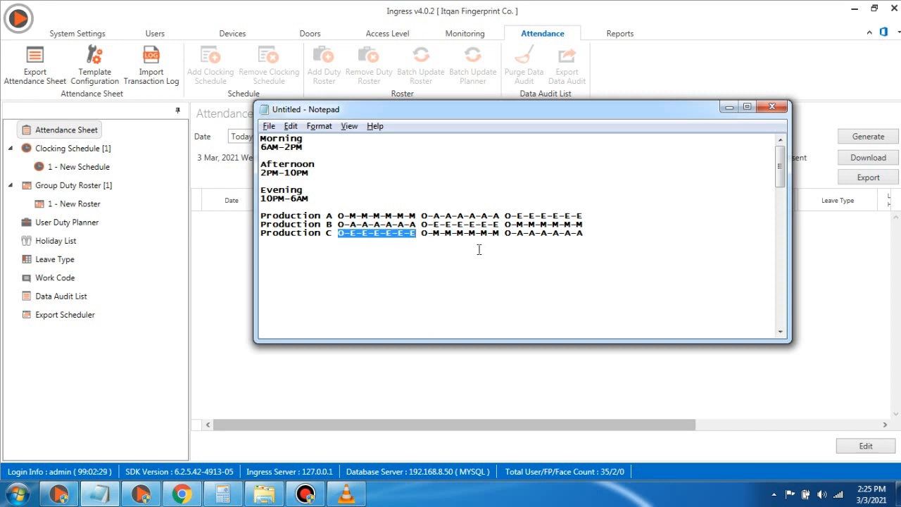
# - Switch to Ingress and batch-create users with user IDs 3000 to 3030
pyautogui.click(233, 261)
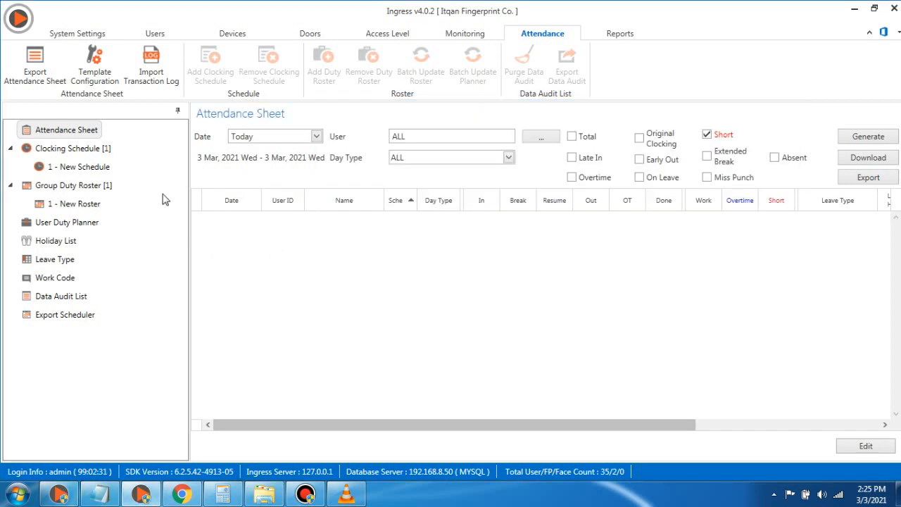
pyautogui.click(161, 41)
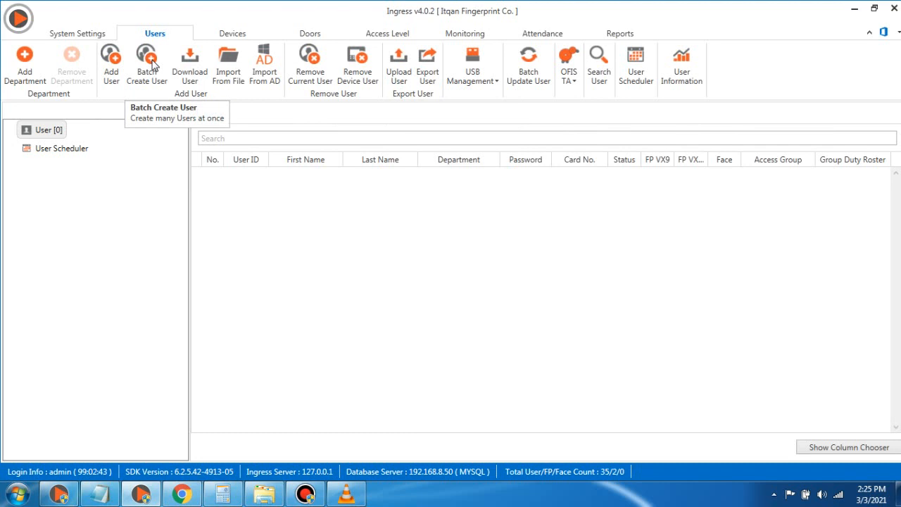
pyautogui.click(152, 62)
pyautogui.click(511, 84)
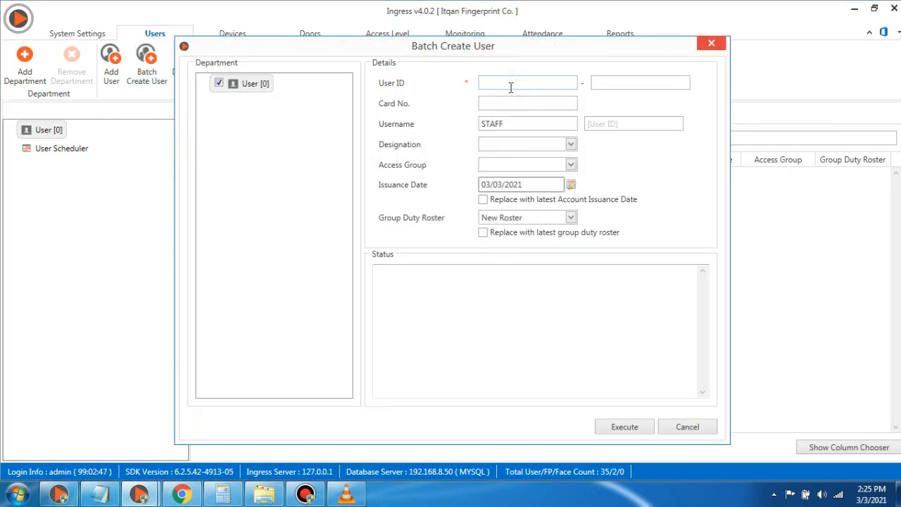
pyautogui.write('3000')
pyautogui.press('Tab')
pyautogui.write('3030')
pyautogui.click(637, 428)
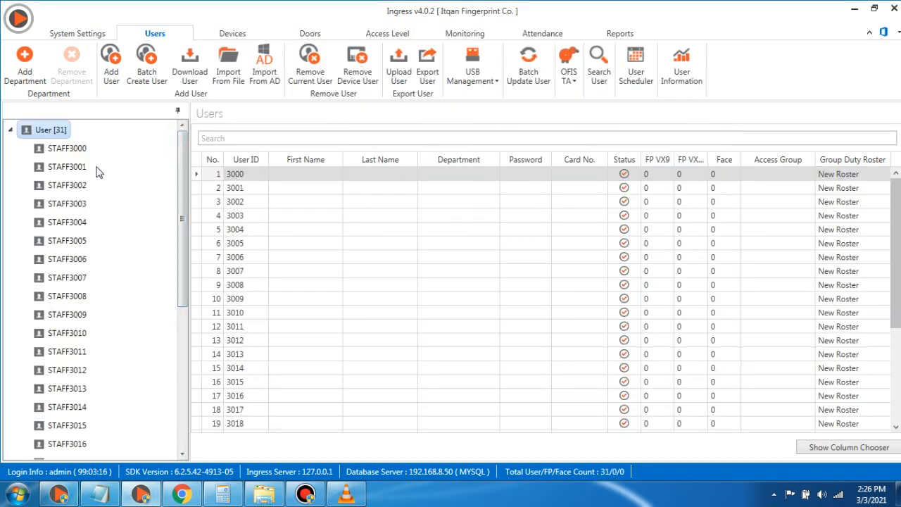
# - Add a department named Production A under the User group
pyautogui.moveTo(181, 142)
pyautogui.mouseDown()
pyautogui.moveTo(183, 301)
pyautogui.moveTo(185, 144)
pyautogui.mouseUp()
pyautogui.click(20, 68)
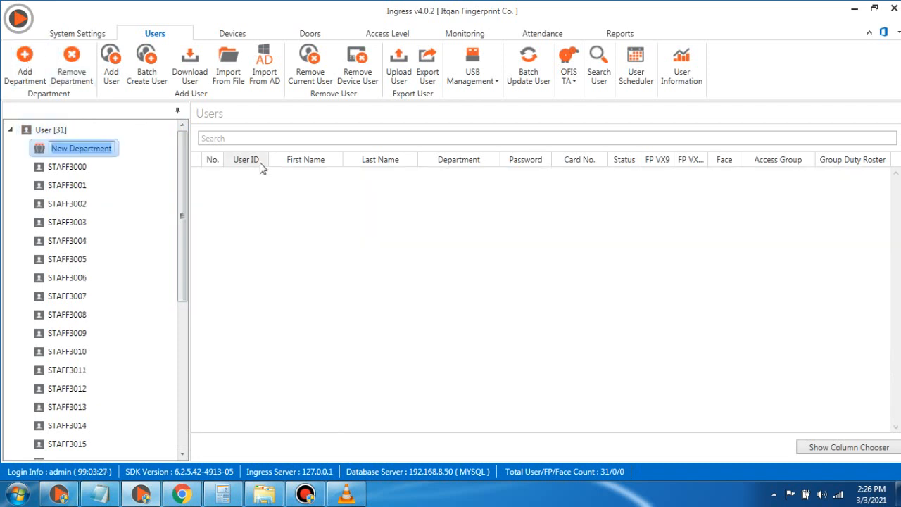
pyautogui.write('Production A')
pyautogui.press('Return')
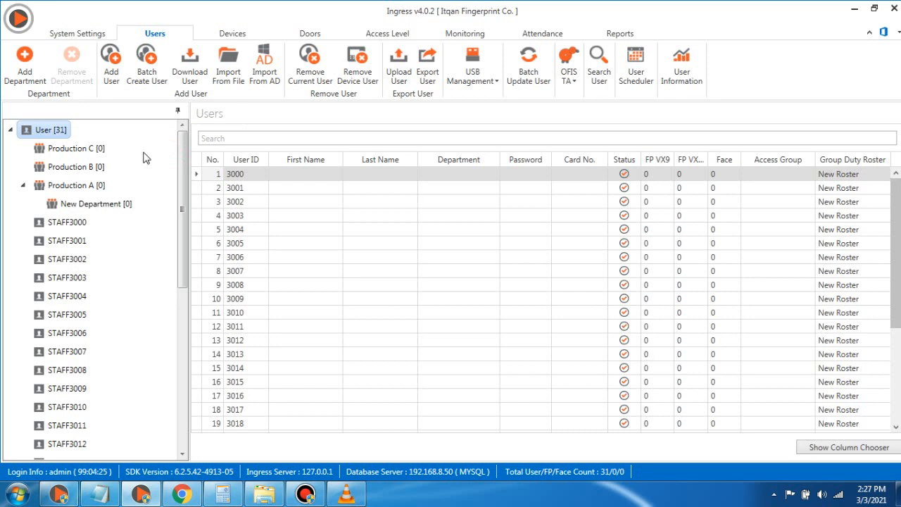
pyautogui.click(70, 222)
pyautogui.click(869, 437)
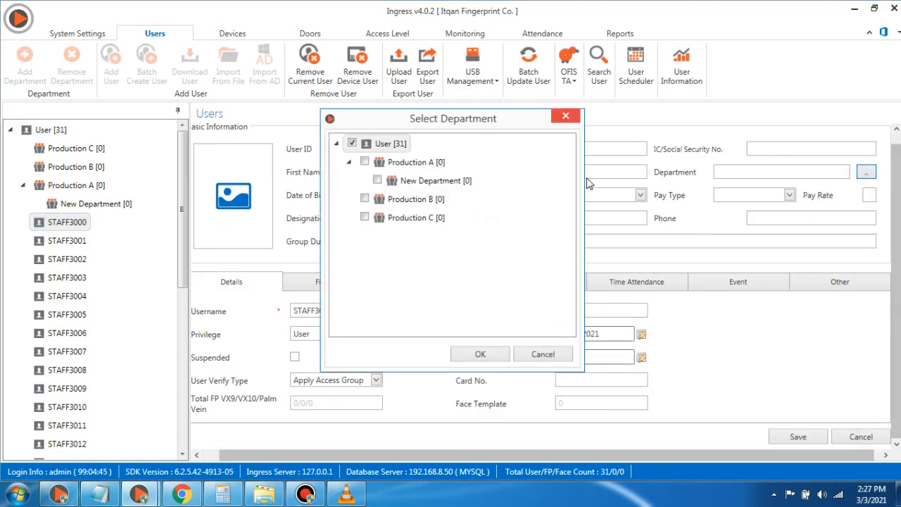
pyautogui.click(569, 115)
pyautogui.click(858, 437)
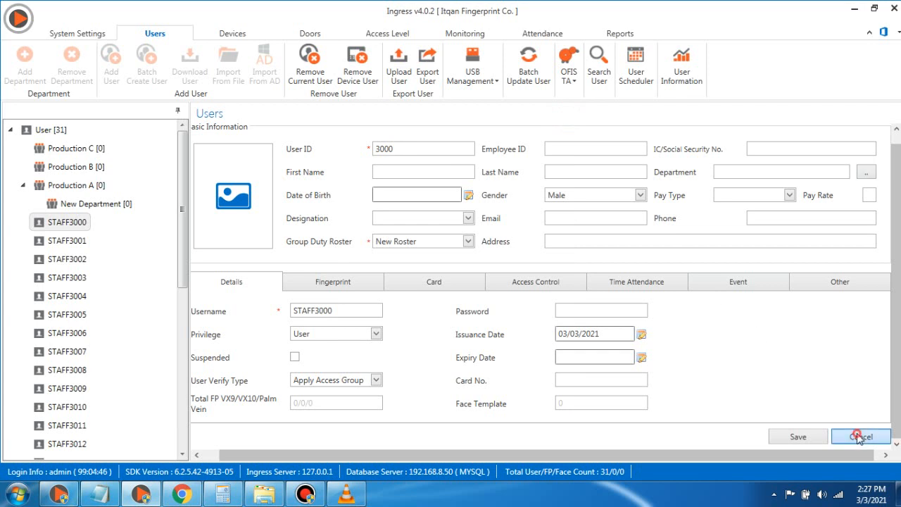
# - Batch-update users 3000 to 3009 to the Production A department and check that department's staff list
pyautogui.click(56, 129)
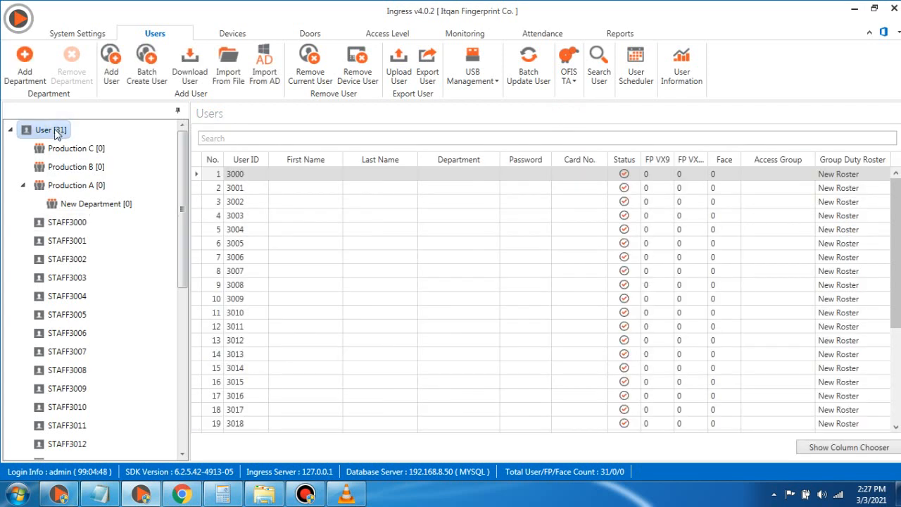
pyautogui.click(530, 79)
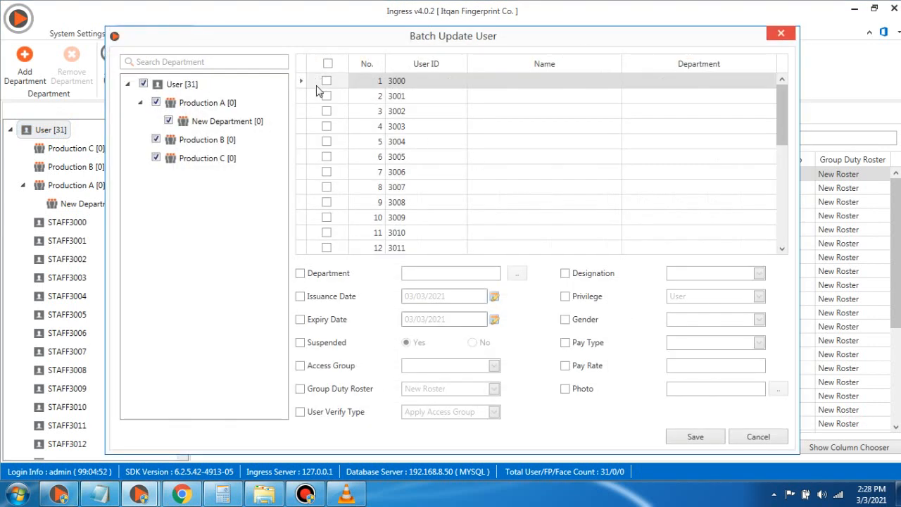
pyautogui.click(143, 83)
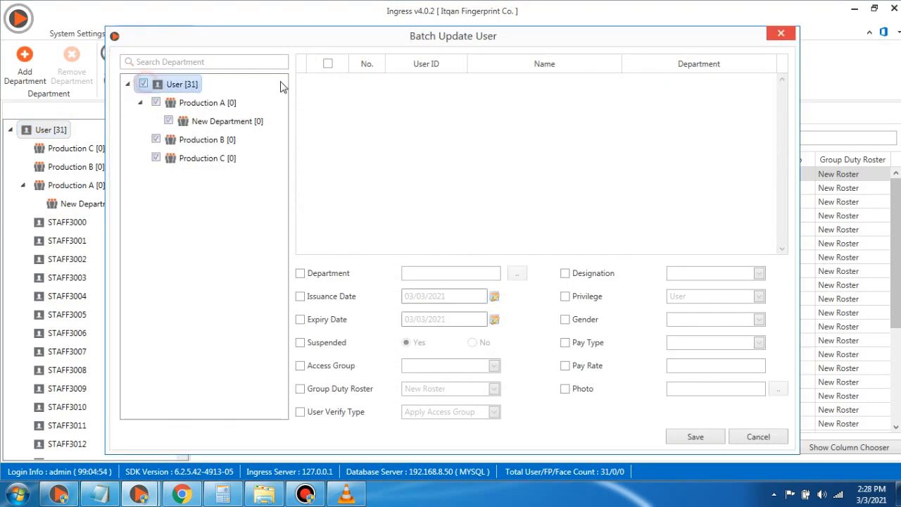
pyautogui.click(143, 84)
pyautogui.click(327, 80)
pyautogui.click(326, 96)
pyautogui.click(327, 111)
pyautogui.click(327, 126)
pyautogui.click(327, 142)
pyautogui.click(326, 156)
pyautogui.click(327, 171)
pyautogui.click(327, 187)
pyautogui.click(327, 202)
pyautogui.click(326, 217)
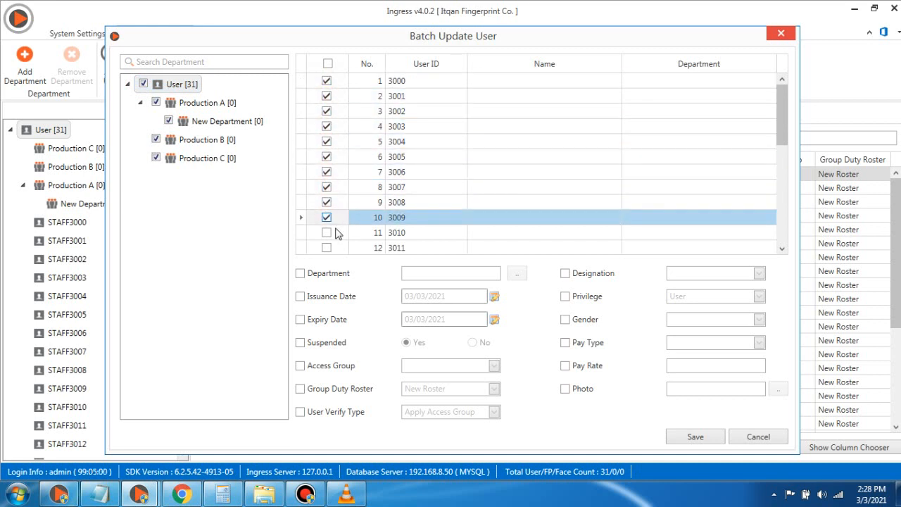
pyautogui.click(326, 233)
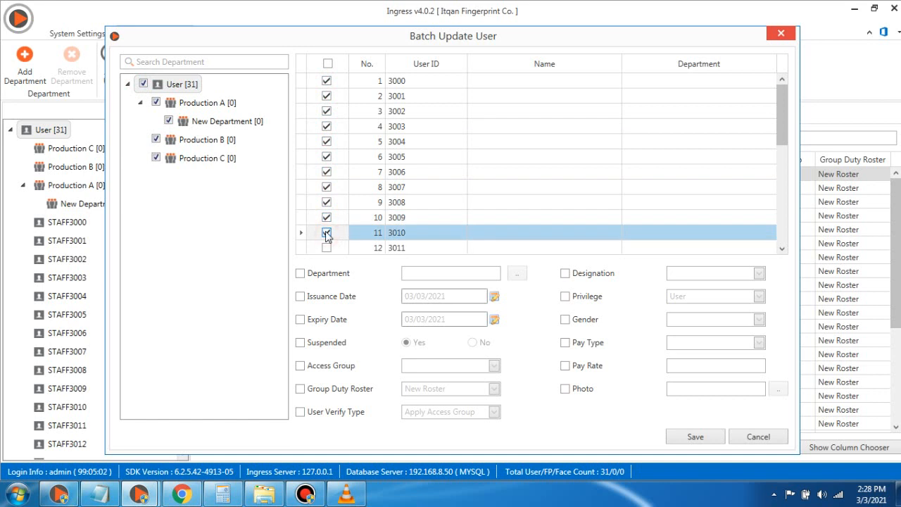
pyautogui.click(313, 273)
pyautogui.click(516, 273)
pyautogui.click(364, 161)
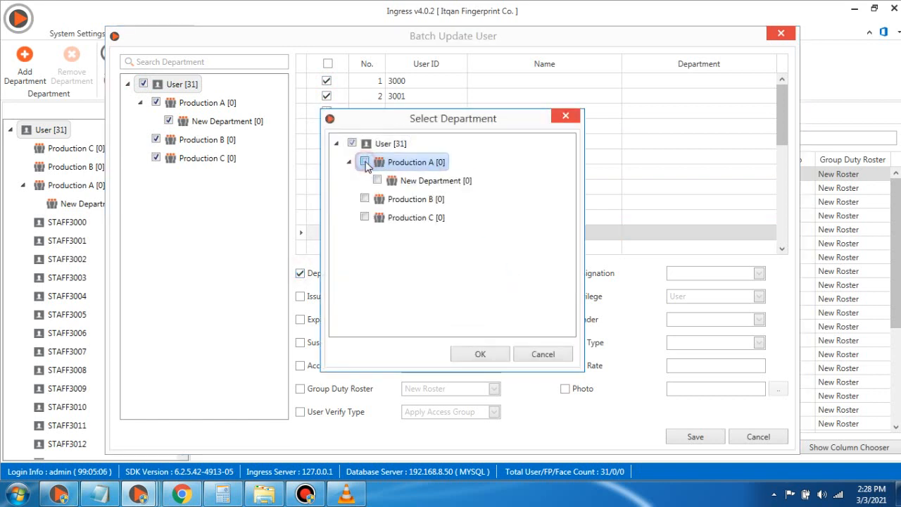
pyautogui.click(482, 355)
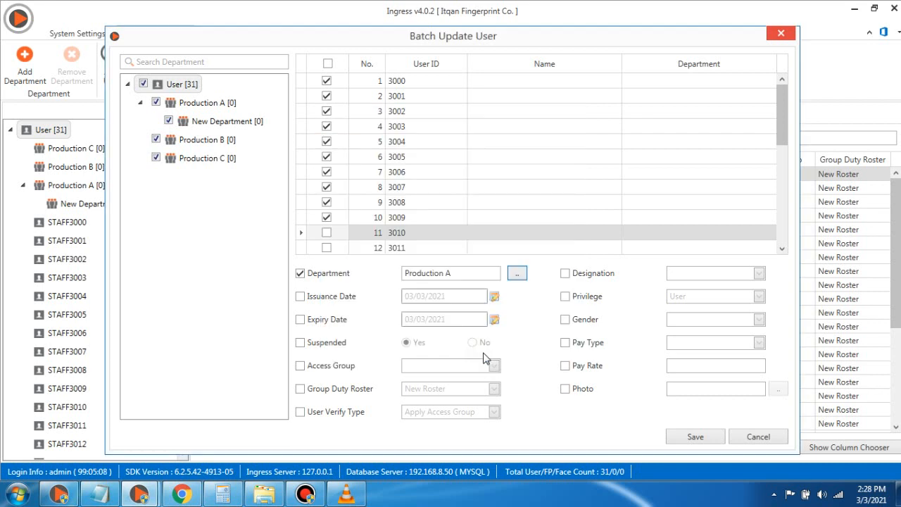
pyautogui.click(695, 436)
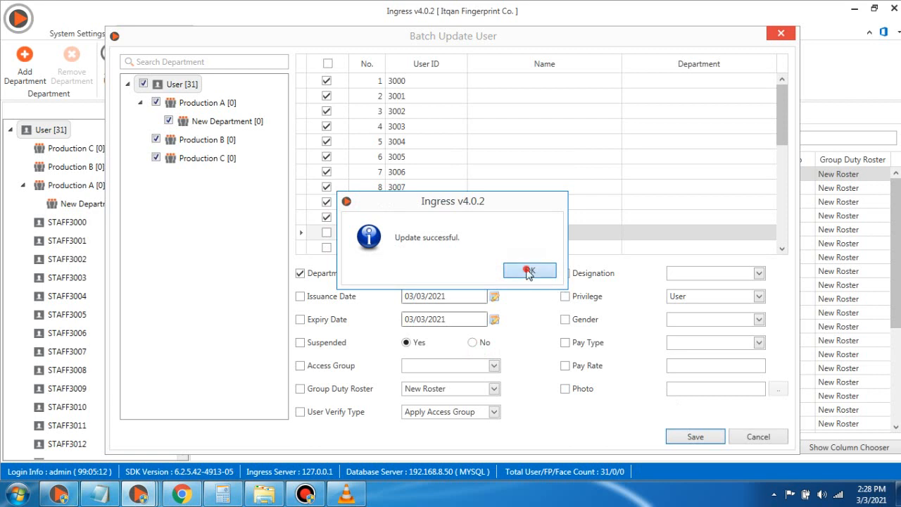
pyautogui.click(529, 273)
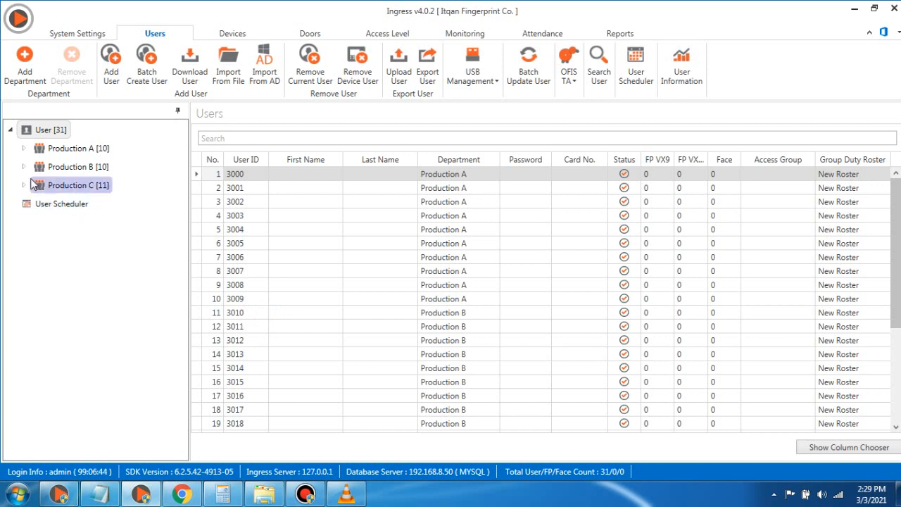
pyautogui.click(23, 148)
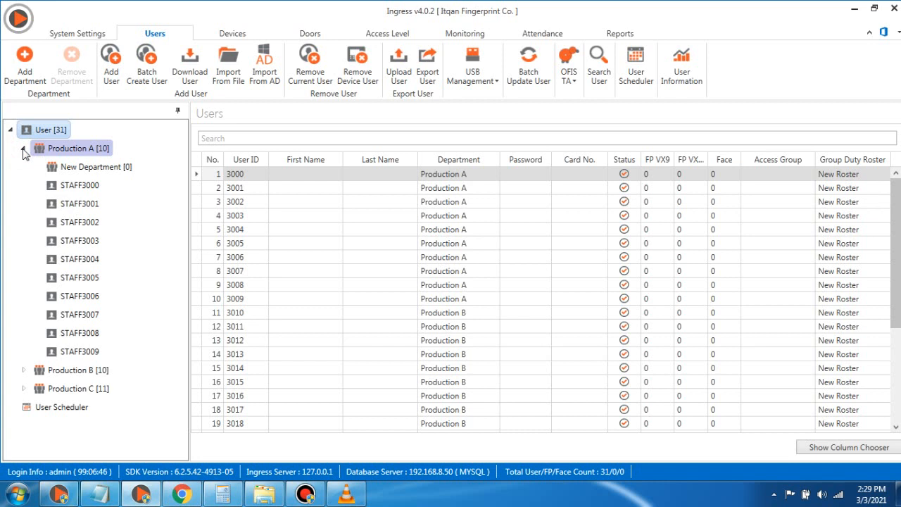
pyautogui.click(23, 149)
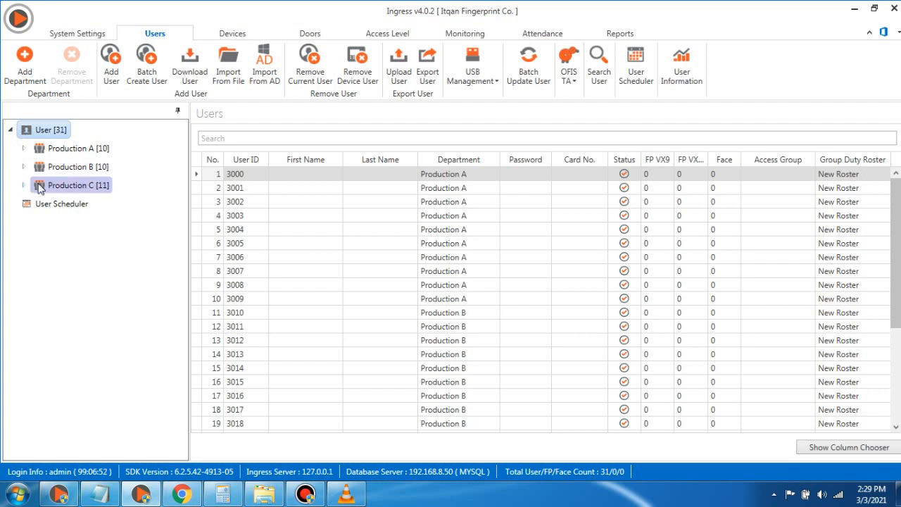
# - Consult the shift times in the Notepad notes, and in Ingress create a clocking schedule named Morning with the Daily work schedule
pyautogui.click(543, 36)
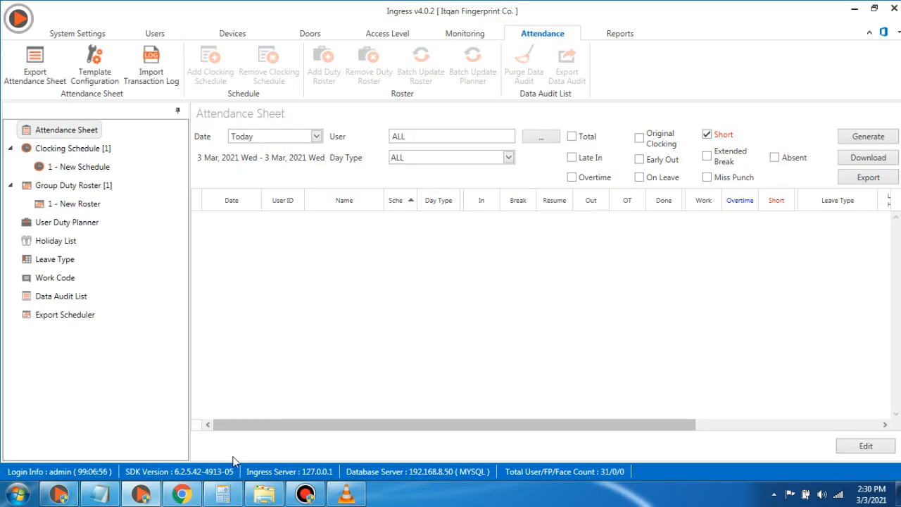
pyautogui.click(100, 495)
pyautogui.moveTo(318, 201); pyautogui.dragTo(255, 139)
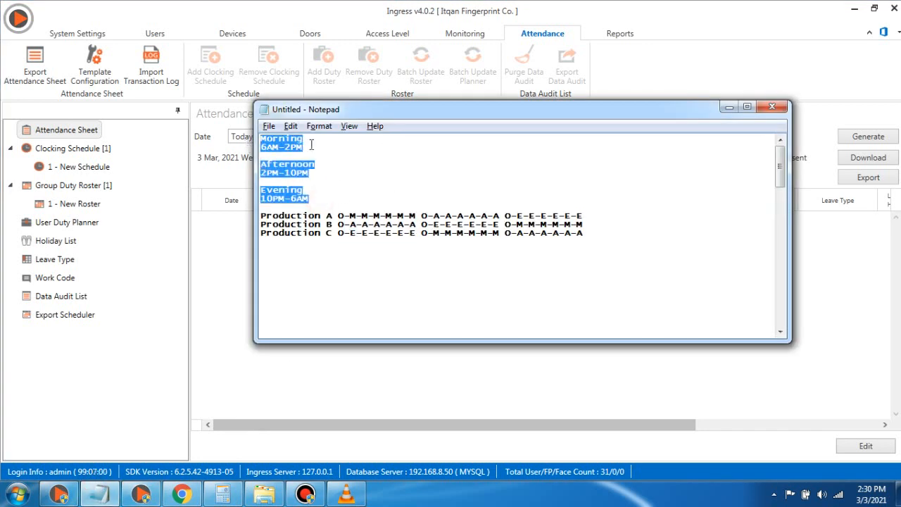
pyautogui.click(334, 197)
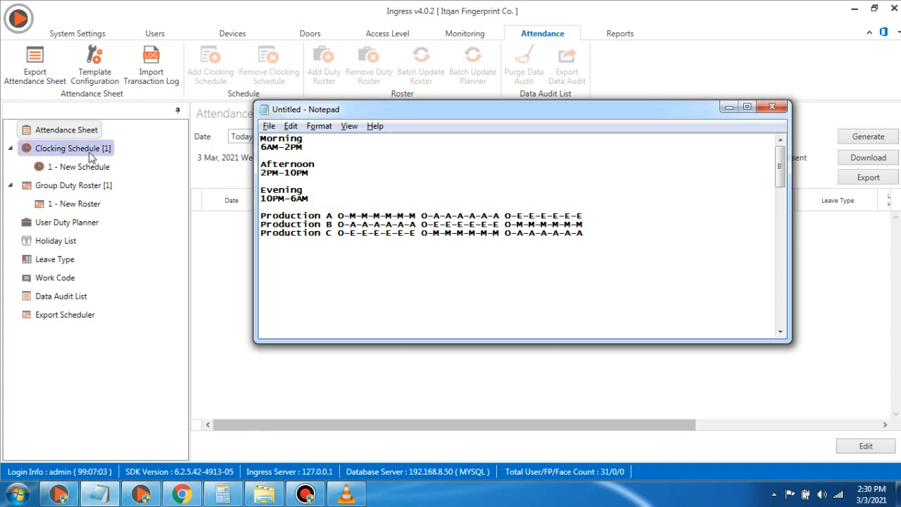
pyautogui.click(65, 151)
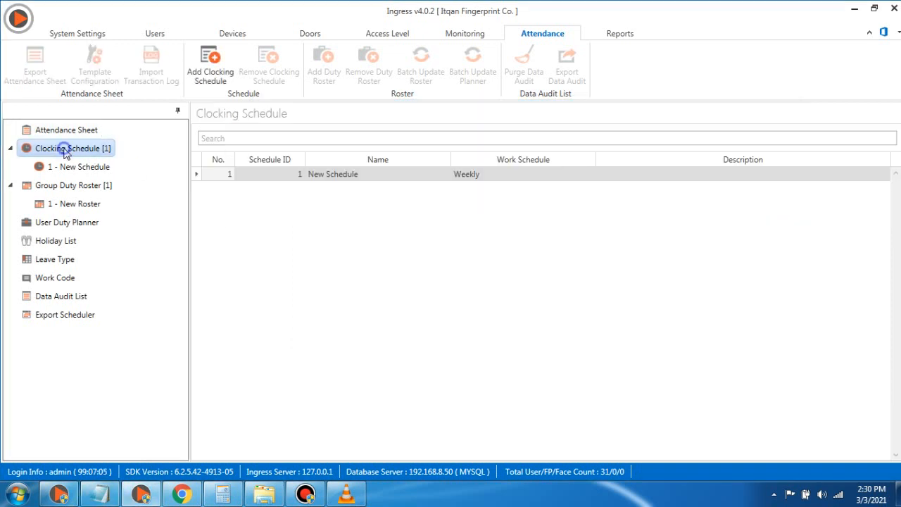
pyautogui.rightClick(64, 150)
pyautogui.click(121, 157)
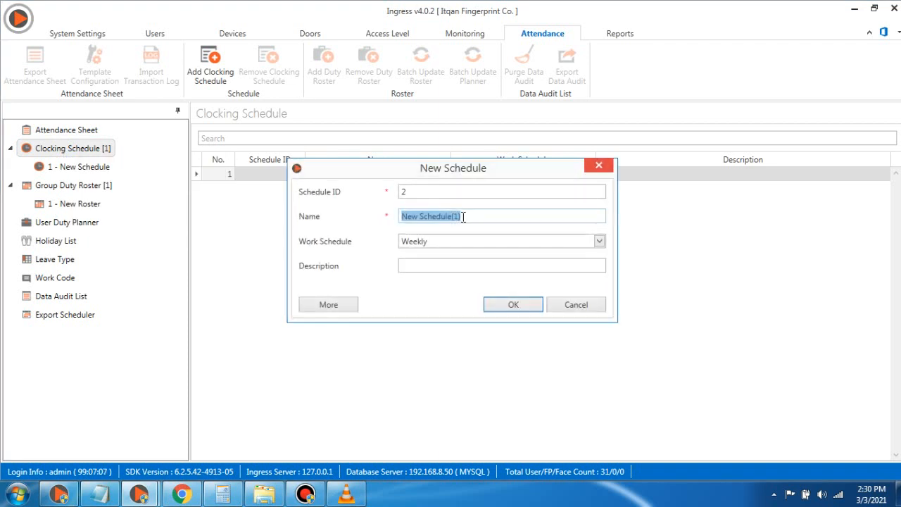
pyautogui.write('Morning')
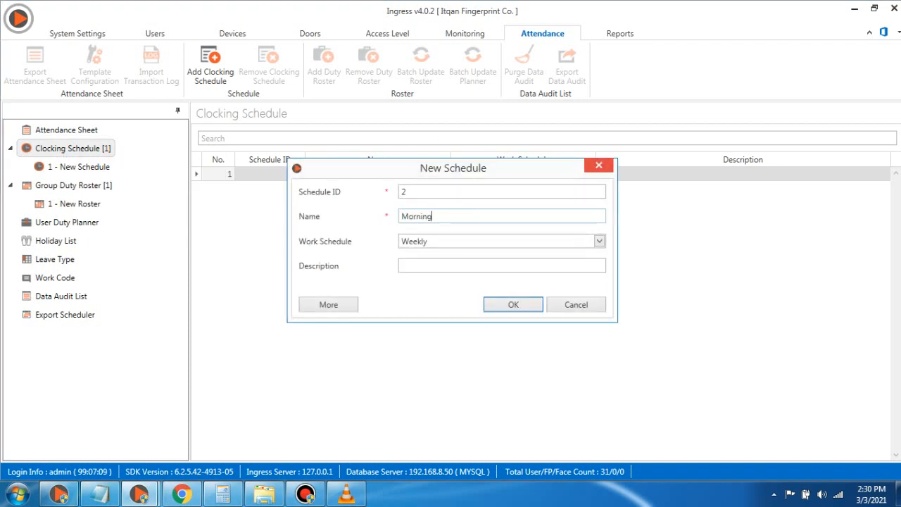
pyautogui.click(598, 241)
pyautogui.click(434, 270)
pyautogui.click(511, 310)
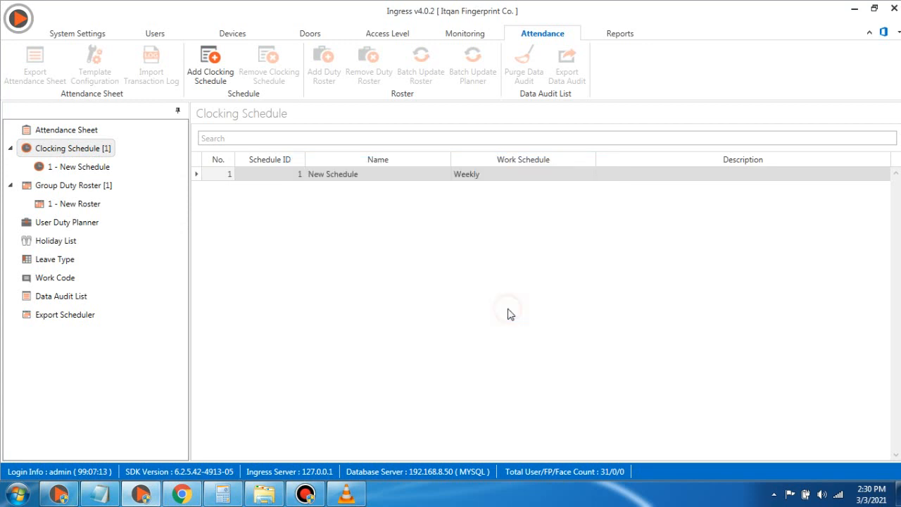
# - Set the Morning clocking schedule's In time to 6:00 AM and Out time to 2:00 PM, and save it
pyautogui.click(838, 449)
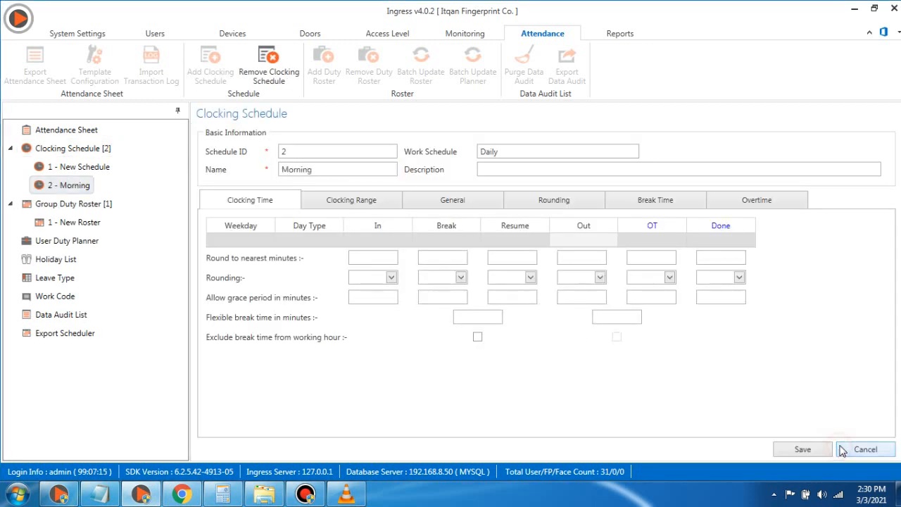
pyautogui.click(385, 241)
pyautogui.write('6:00 AM')
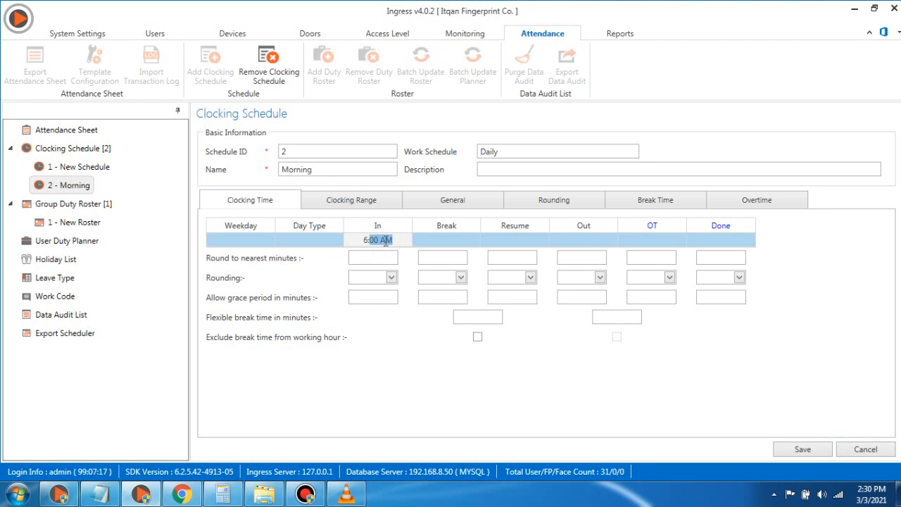
pyautogui.click(589, 239)
pyautogui.write('14')
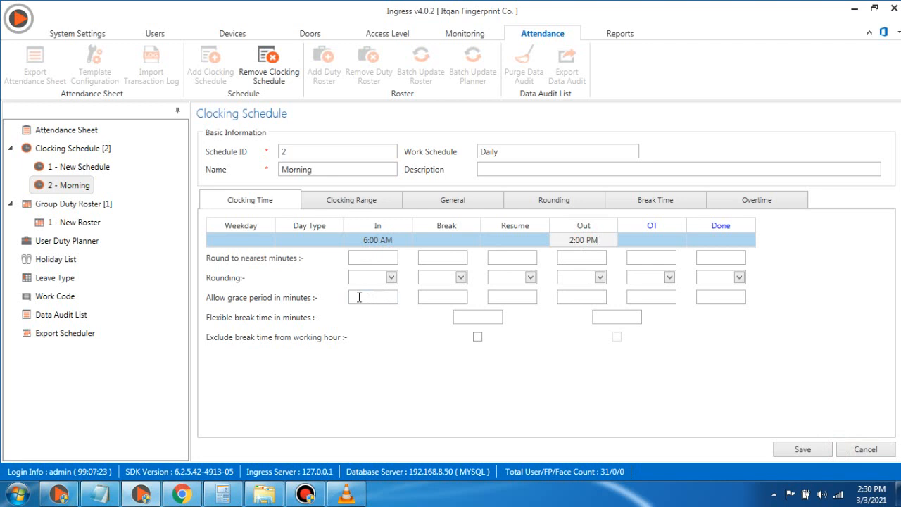
pyautogui.click(359, 297)
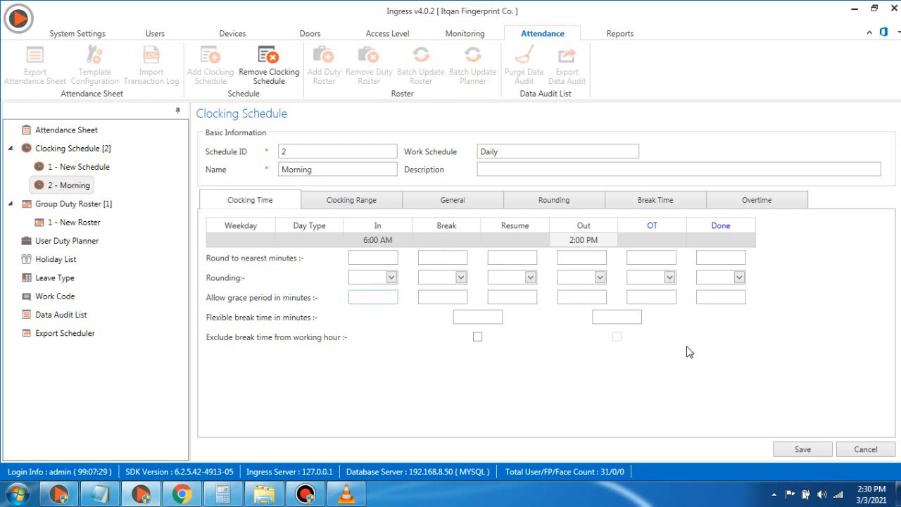
pyautogui.click(794, 451)
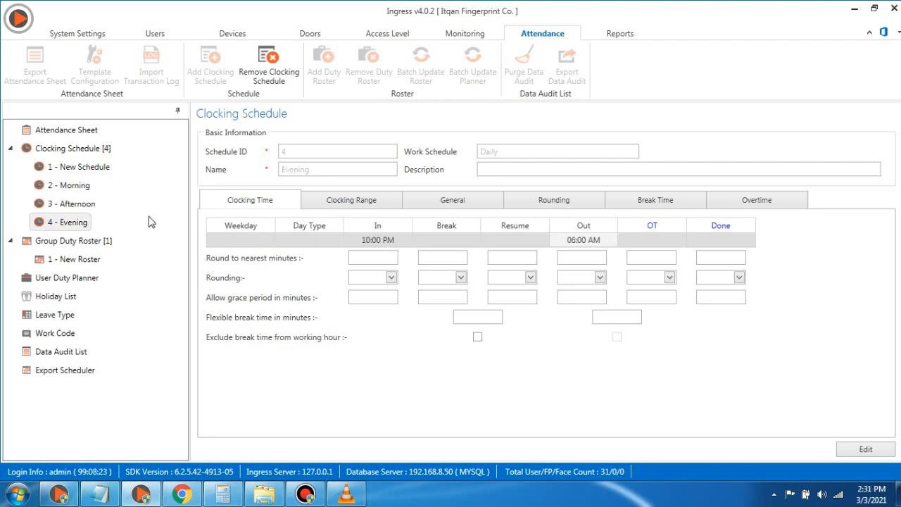
# - Review the In and Out times of the Morning, Afternoon and Evening clocking schedules
pyautogui.click(68, 185)
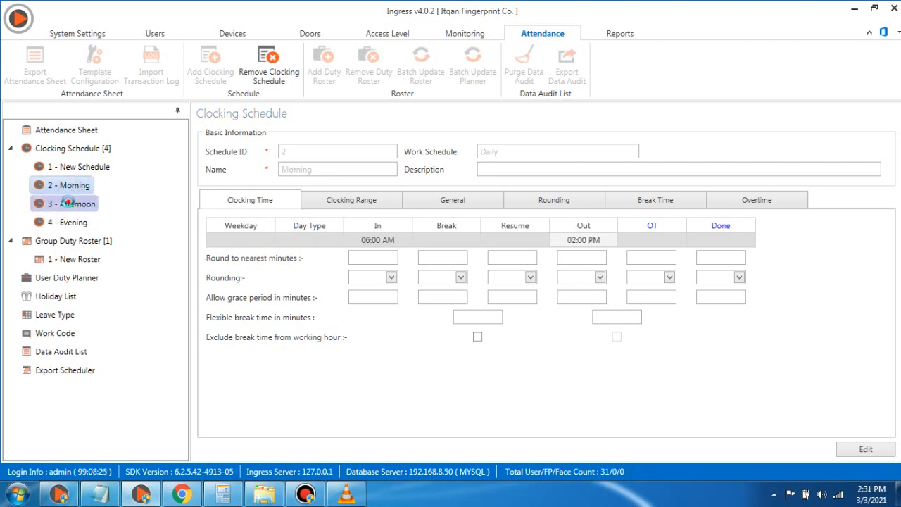
pyautogui.click(73, 206)
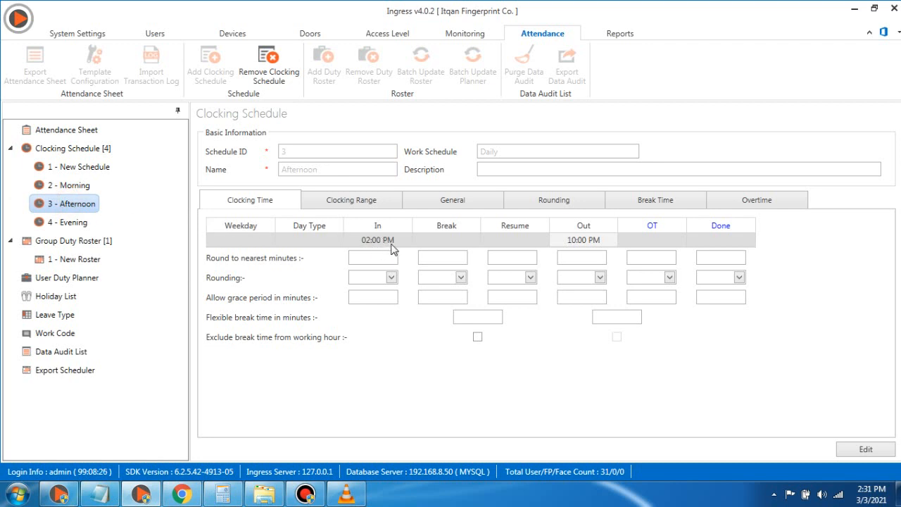
pyautogui.click(78, 222)
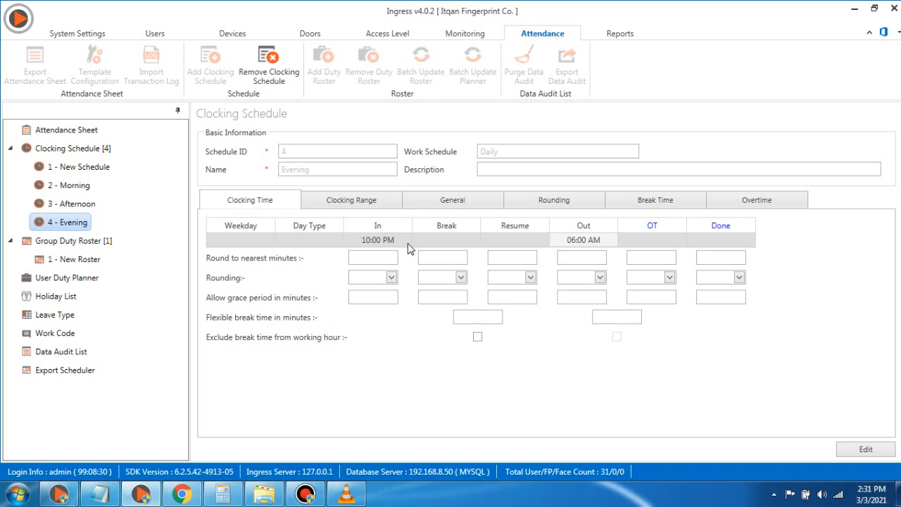
# - Add a group duty roster named Production A with the Shift roster type
pyautogui.click(86, 246)
pyautogui.rightClick(84, 242)
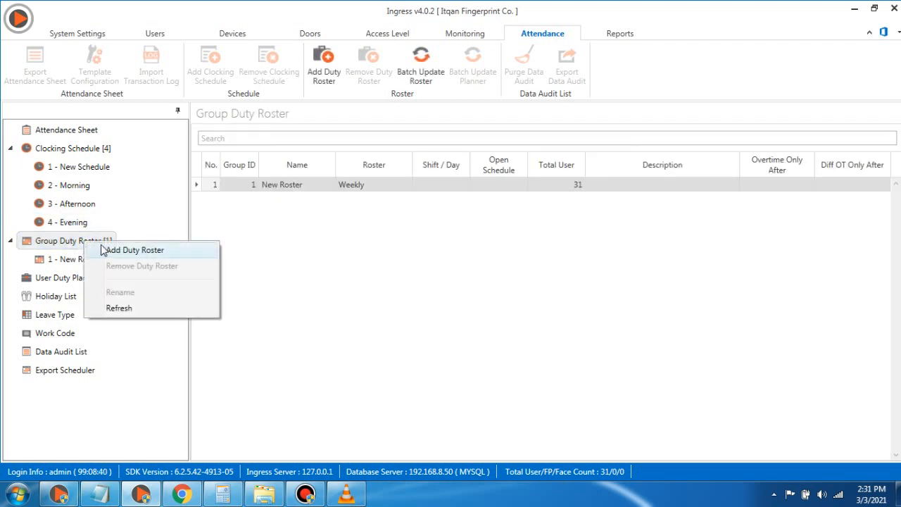
pyautogui.click(104, 250)
pyautogui.write('Production A')
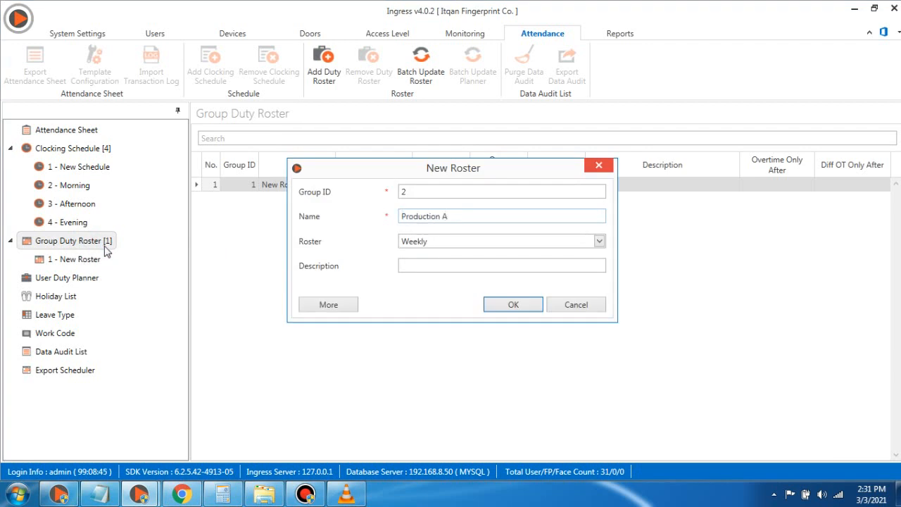
pyautogui.click(440, 241)
pyautogui.click(415, 270)
pyautogui.click(510, 307)
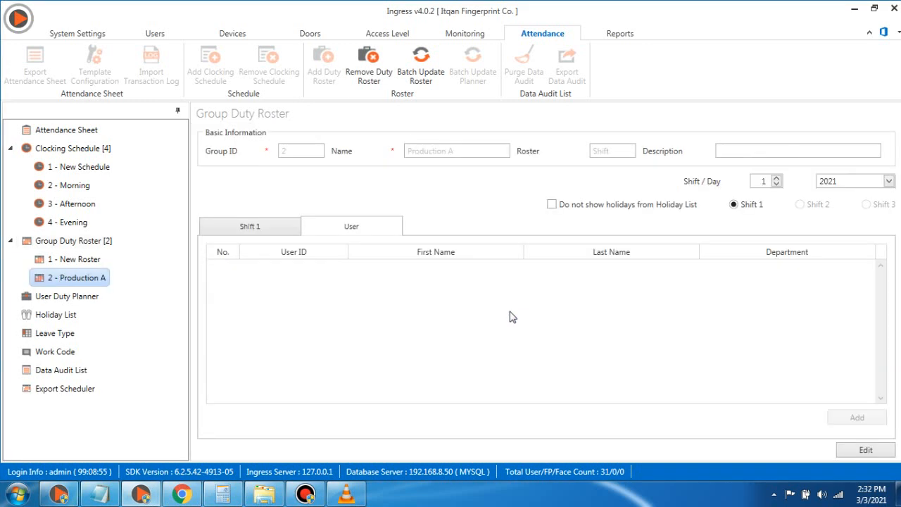
# - Start Auto Schedule for the Production A roster's Shift 1 and consult the rotation pattern in the Notepad notes
pyautogui.click(250, 226)
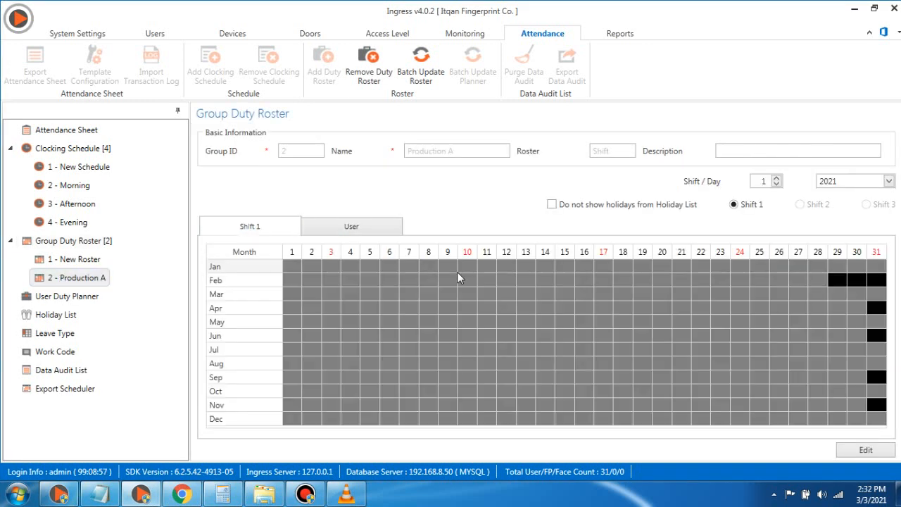
pyautogui.click(847, 449)
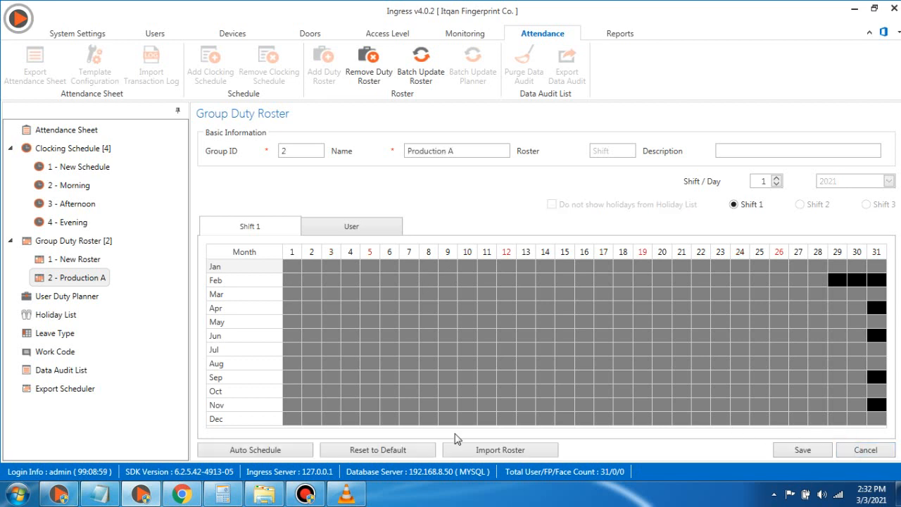
pyautogui.click(261, 450)
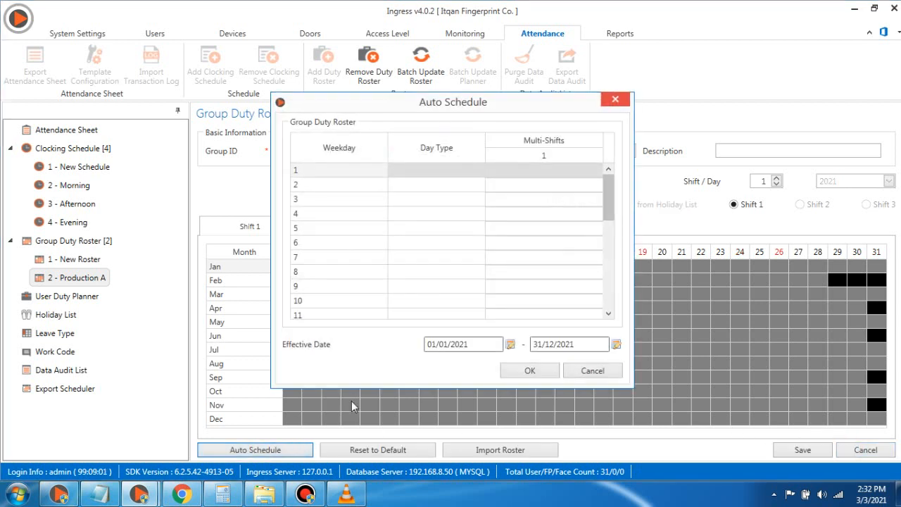
pyautogui.click(99, 495)
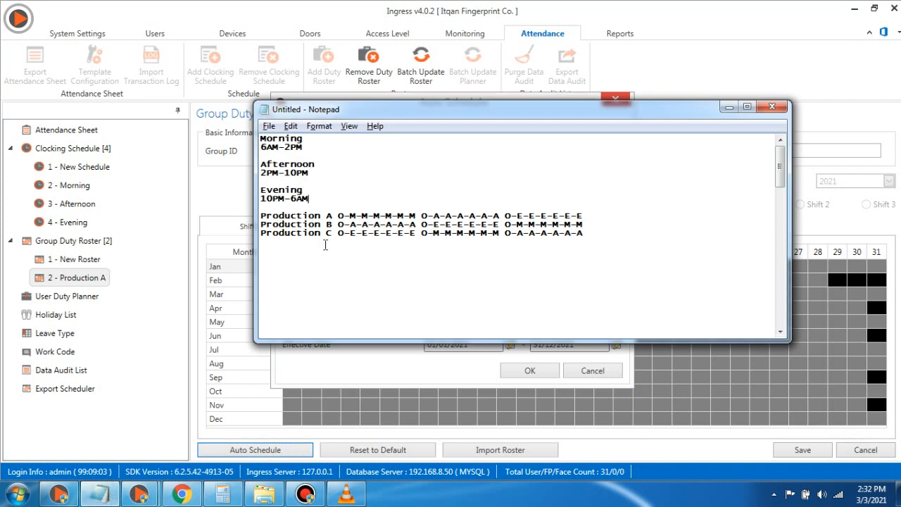
pyautogui.moveTo(363, 105); pyautogui.dragTo(360, 224)
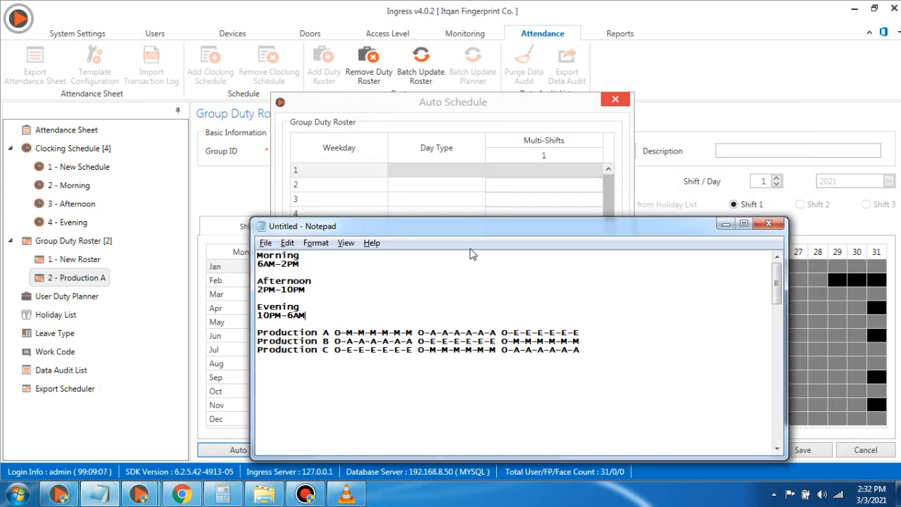
# - In Ingress's Auto Schedule, set day 1 to Offday and days 2 to 7 to Workday
pyautogui.click(462, 174)
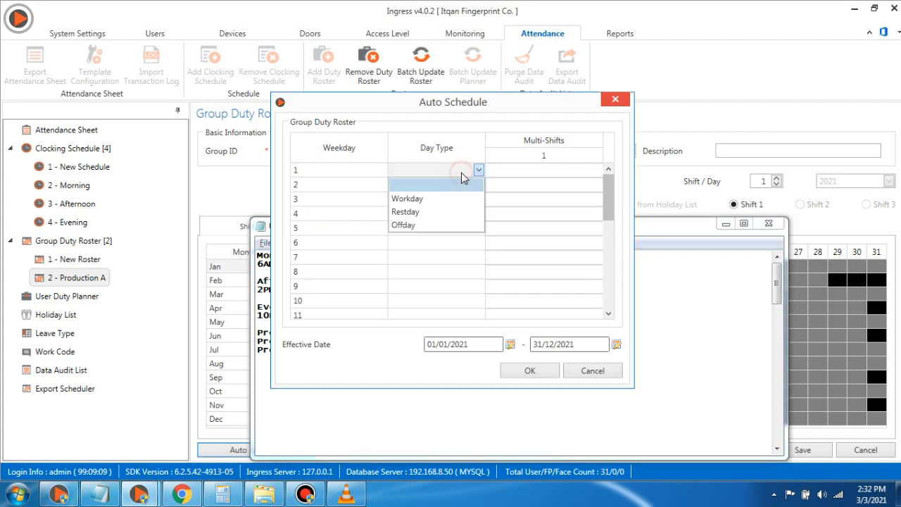
pyautogui.click(409, 221)
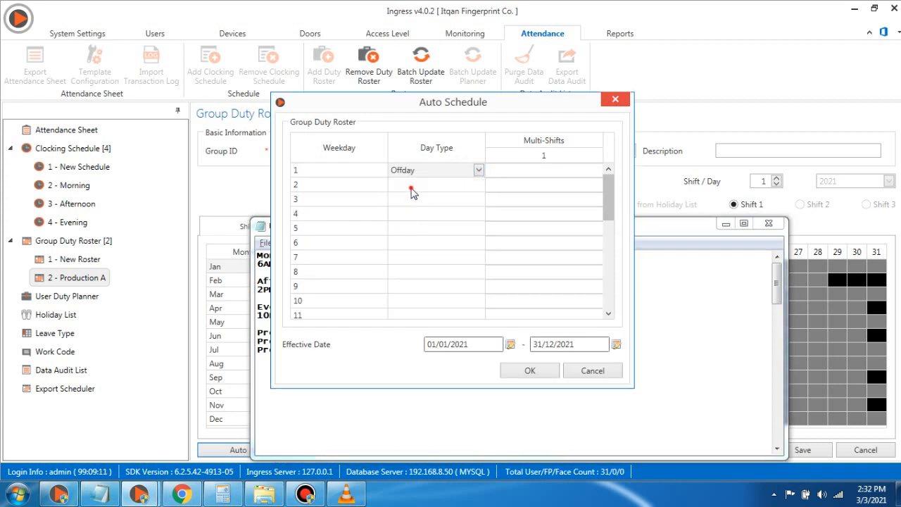
pyautogui.click(413, 186)
pyautogui.click(412, 213)
pyautogui.click(407, 202)
pyautogui.click(407, 226)
pyautogui.click(405, 214)
pyautogui.click(408, 242)
pyautogui.click(403, 228)
pyautogui.click(399, 257)
pyautogui.click(401, 244)
pyautogui.click(402, 270)
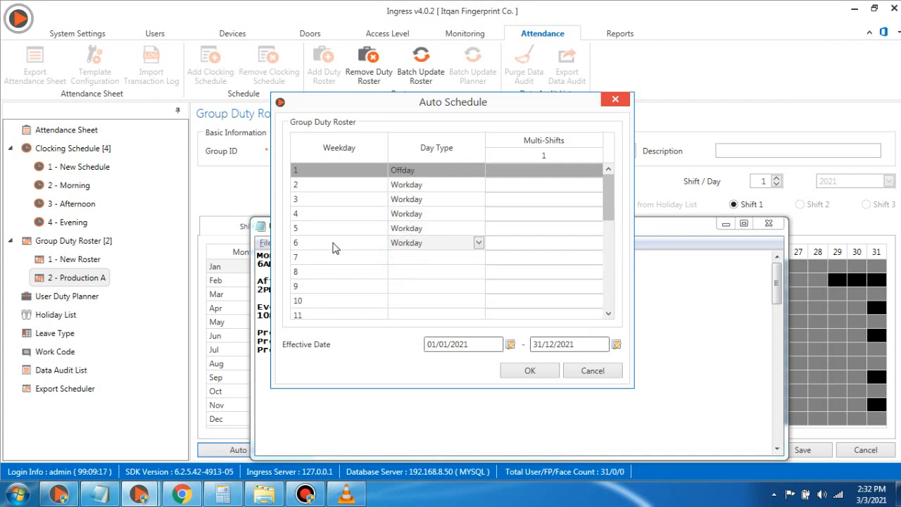
pyautogui.click(398, 259)
pyautogui.click(400, 285)
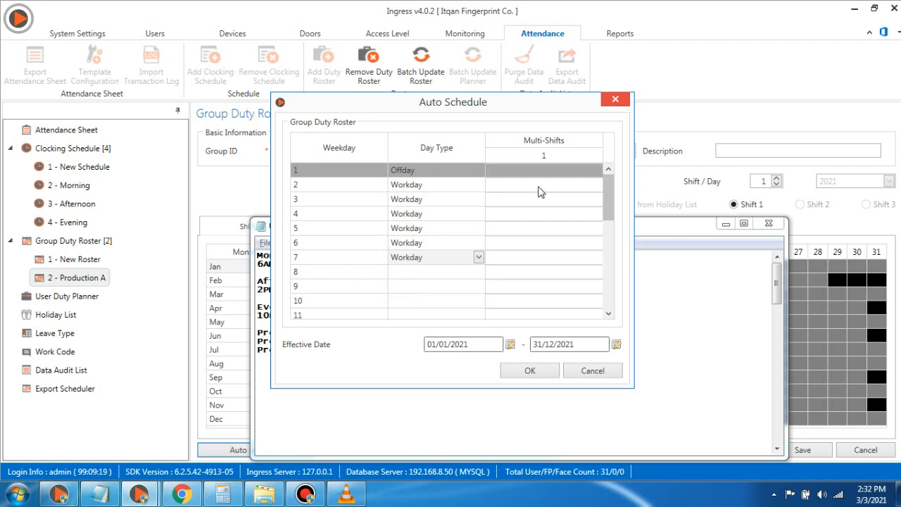
# - Assign the Morning schedule (2) to days 1 to 7 of the rotation
pyautogui.click(537, 176)
pyautogui.click(537, 198)
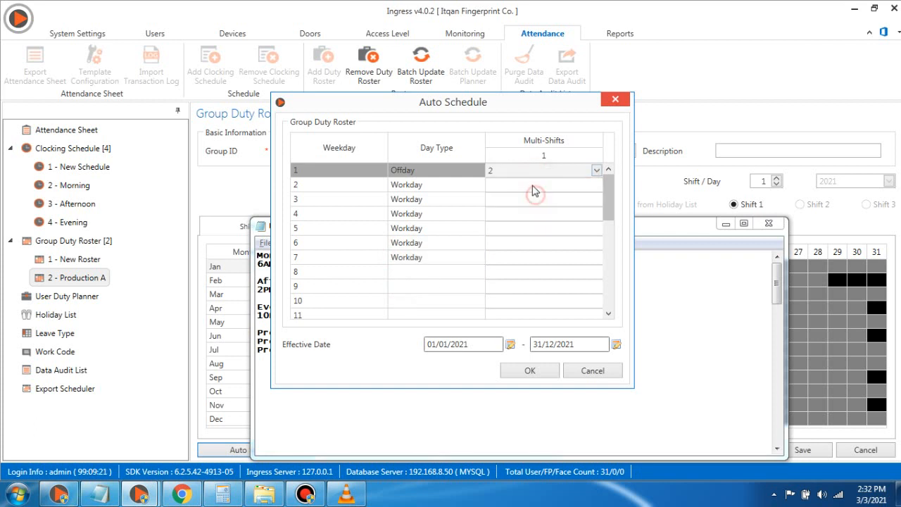
pyautogui.click(533, 185)
pyautogui.click(535, 212)
# - Set day 8 of the rotation to Offday and days 9 to 14 to Workday
pyautogui.click(433, 272)
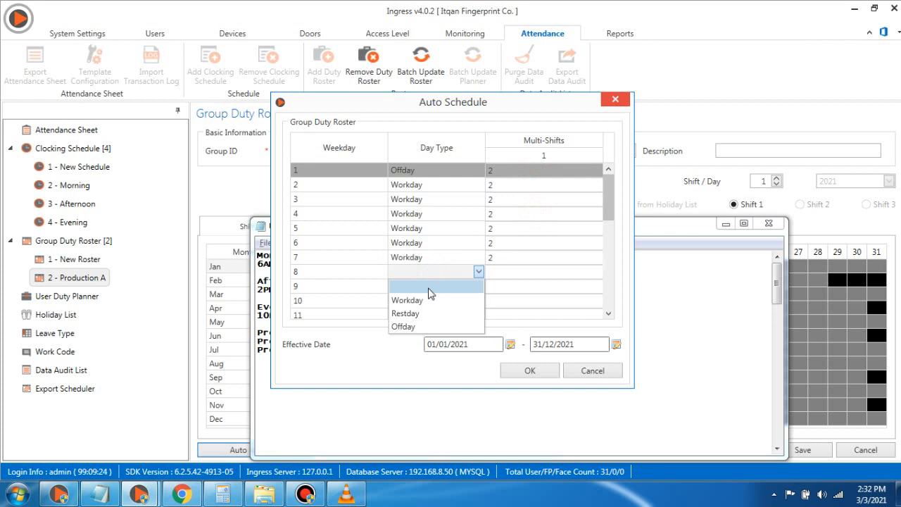
pyautogui.click(407, 326)
pyautogui.click(416, 289)
pyautogui.click(407, 317)
pyautogui.click(415, 302)
pyautogui.click(405, 328)
pyautogui.scroll(-1, 434, 314)
pyautogui.click(422, 271)
pyautogui.click(408, 300)
pyautogui.click(412, 286)
pyautogui.click(412, 315)
pyautogui.click(411, 301)
pyautogui.click(408, 327)
pyautogui.scroll(-1, 434, 283)
pyautogui.click(422, 272)
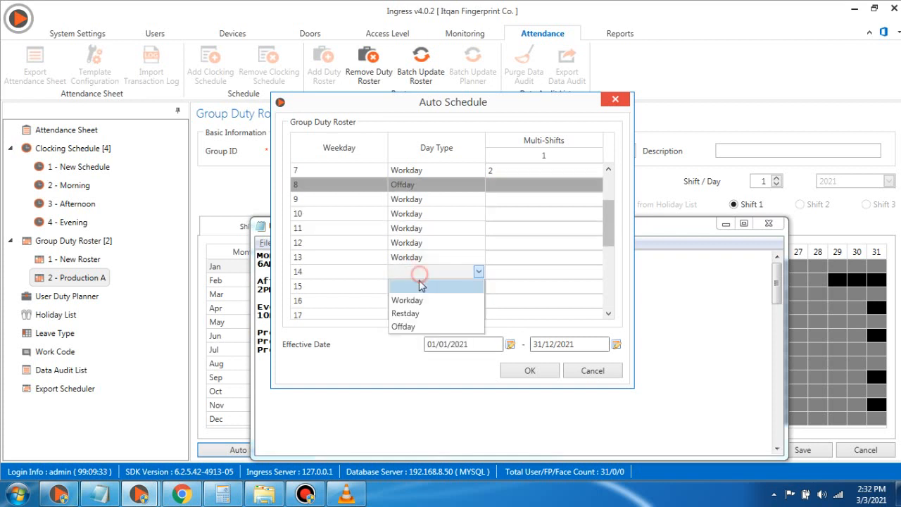
pyautogui.click(422, 300)
# - Assign the Afternoon schedule (3) to days 8 to 14 of the rotation
pyautogui.scroll(1, 529, 261)
pyautogui.click(504, 228)
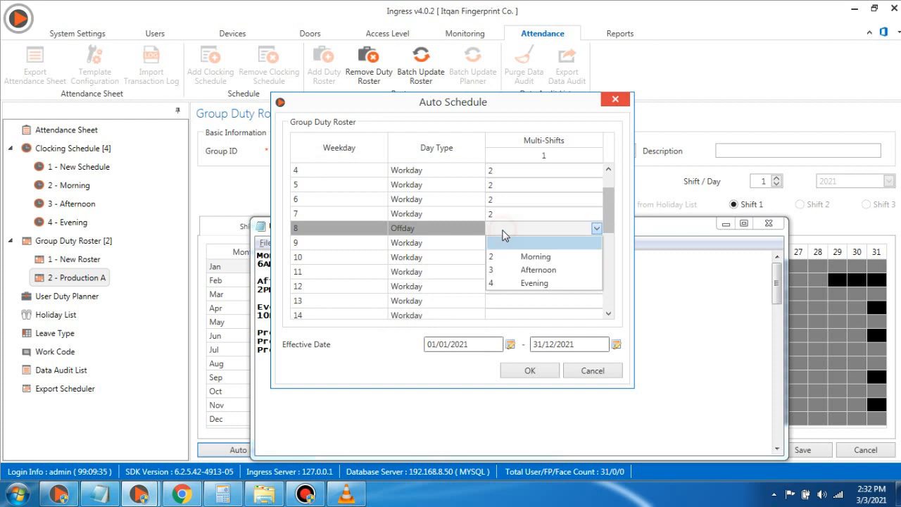
pyautogui.click(527, 274)
pyautogui.click(498, 245)
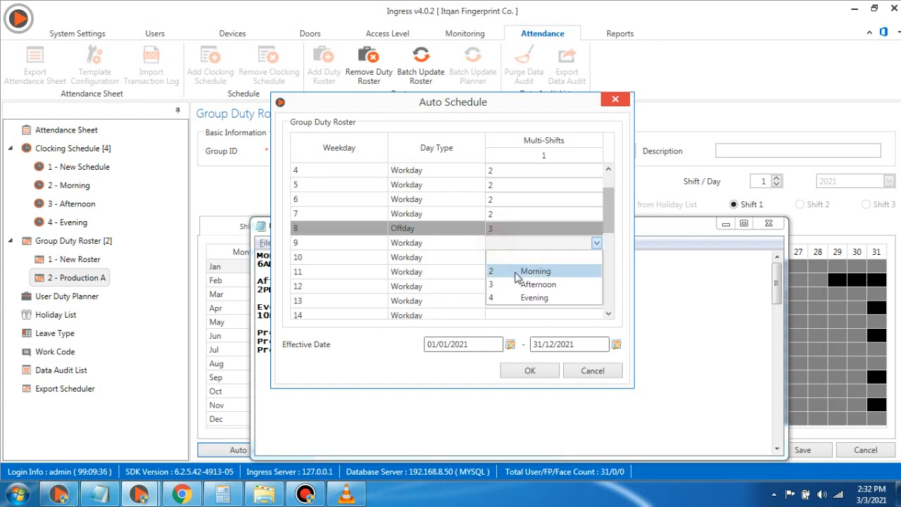
pyautogui.click(519, 284)
# - Set day 15 of the rotation to Offday and days 16 to 21 to Workday
pyautogui.scroll(-1, 519, 259)
pyautogui.scroll(-1, 518, 259)
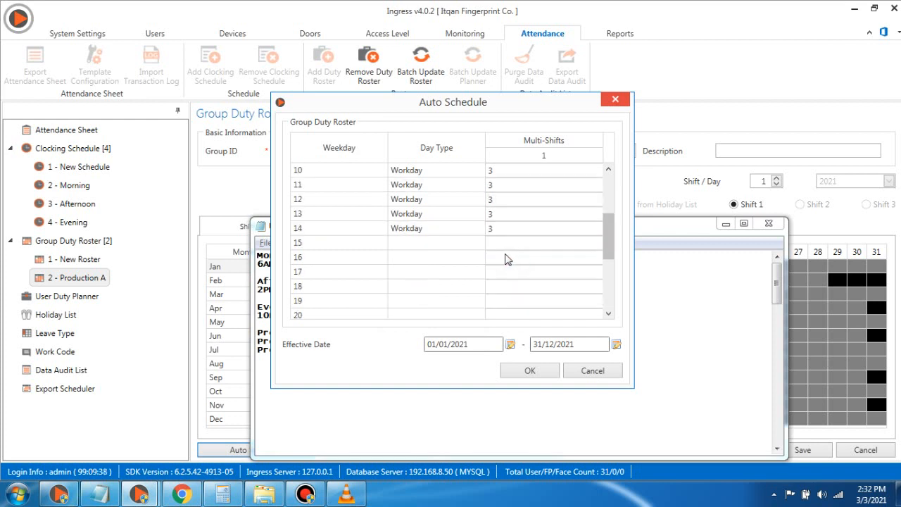
pyautogui.click(415, 244)
pyautogui.click(410, 299)
pyautogui.click(407, 259)
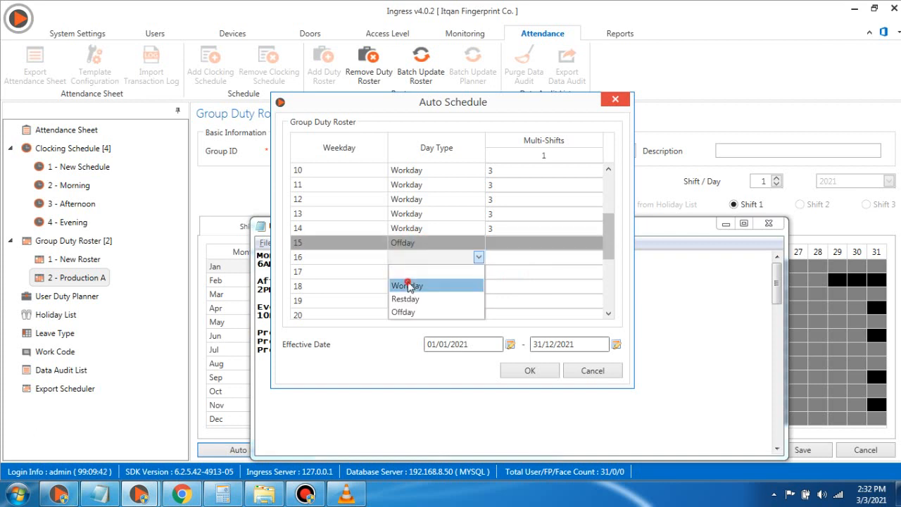
pyautogui.click(407, 283)
pyautogui.click(404, 272)
pyautogui.click(407, 299)
pyautogui.click(406, 287)
pyautogui.click(406, 313)
pyautogui.click(406, 301)
pyautogui.click(406, 328)
pyautogui.scroll(-1, 429, 289)
pyautogui.click(418, 273)
pyautogui.click(407, 299)
pyautogui.click(408, 287)
pyautogui.click(406, 314)
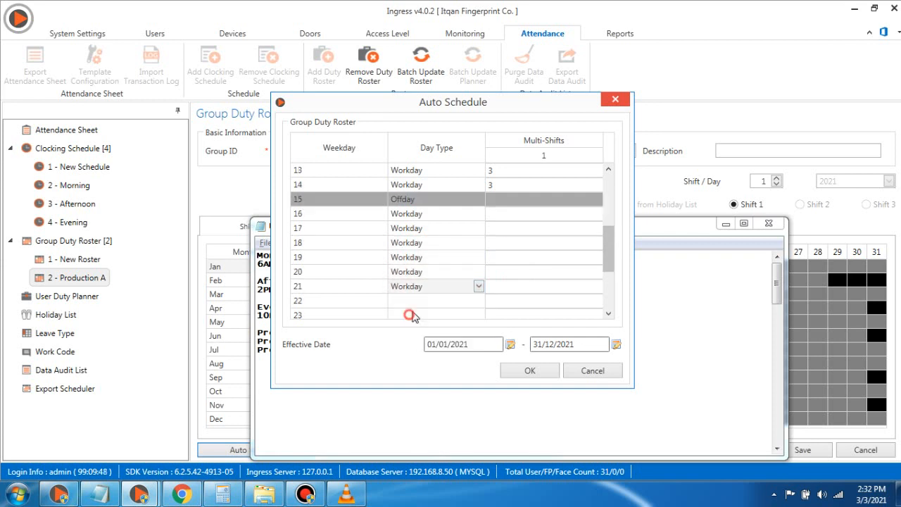
# - Assign the Evening schedule (4) to days 15 to 21, apply the auto schedule and save the Production A roster
pyautogui.click(495, 199)
pyautogui.click(506, 238)
pyautogui.click(497, 214)
pyautogui.click(521, 268)
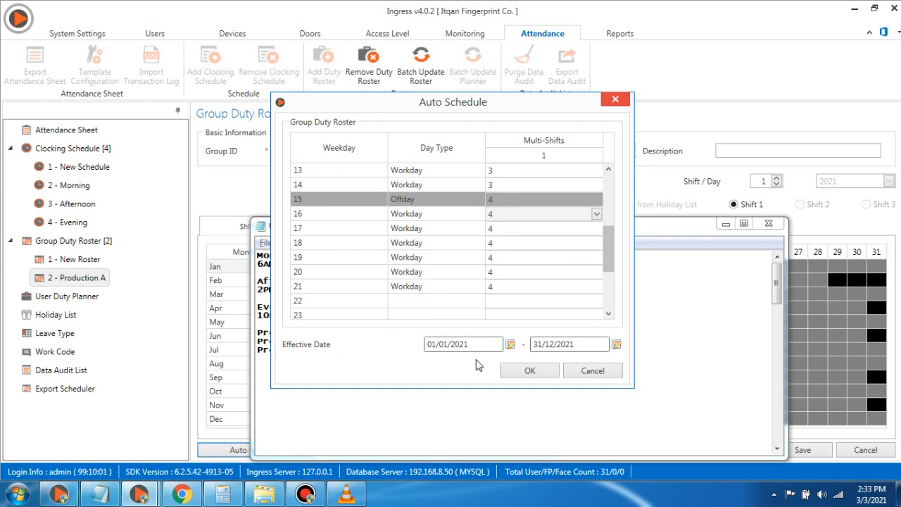
pyautogui.click(535, 371)
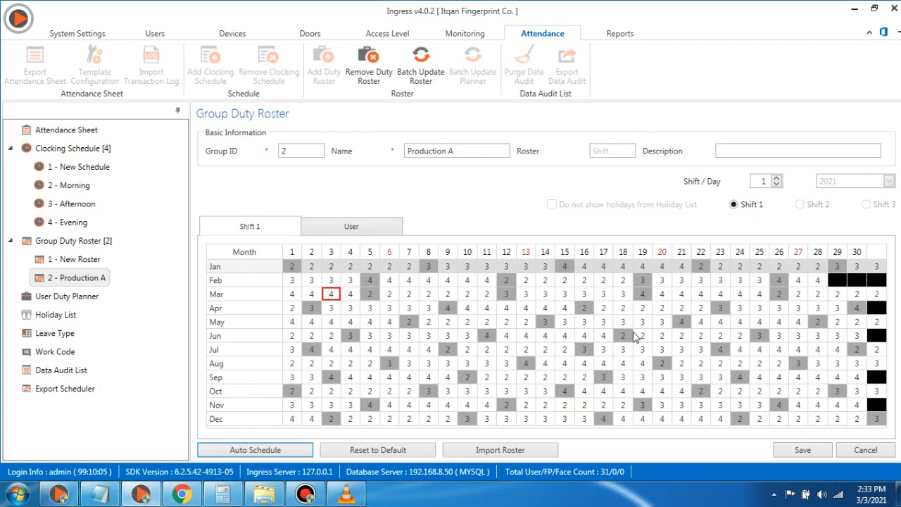
pyautogui.click(802, 450)
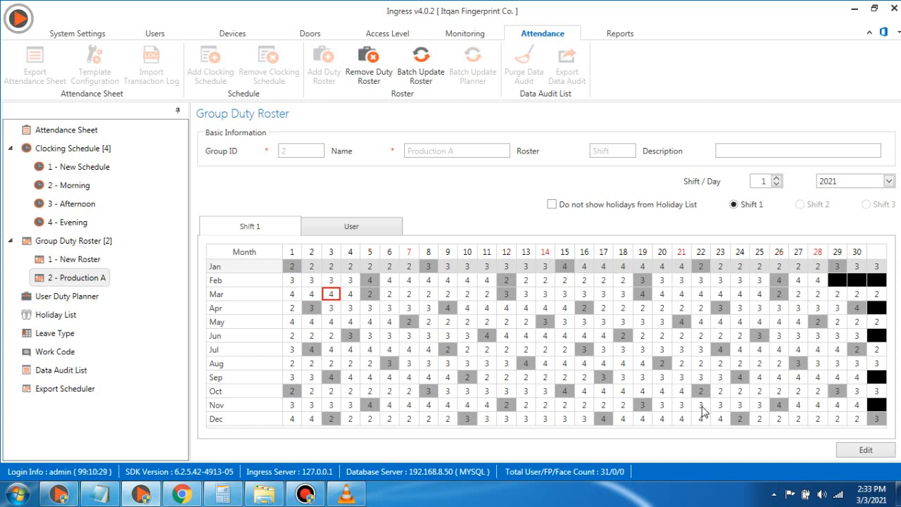
# - Compare the yearly shift calendars of the Production A, Production B and Production C group duty rosters
pyautogui.click(83, 243)
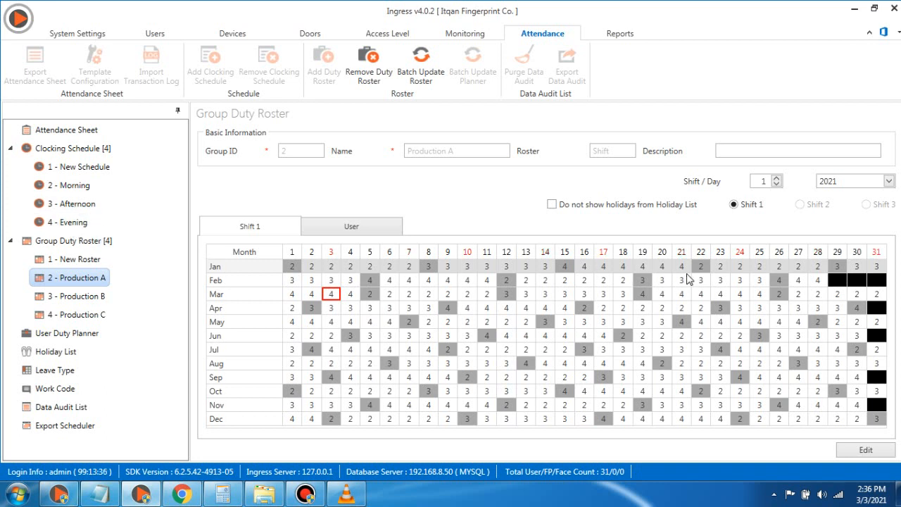
pyautogui.click(78, 296)
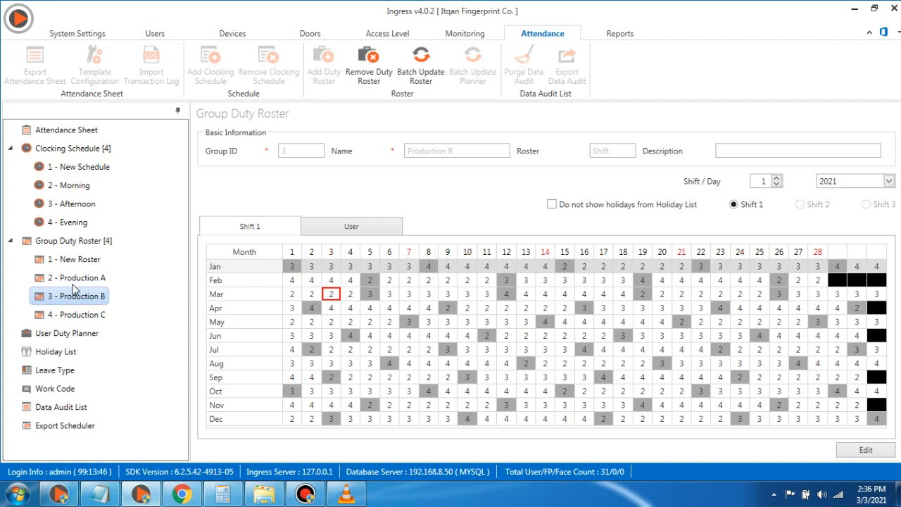
pyautogui.click(77, 314)
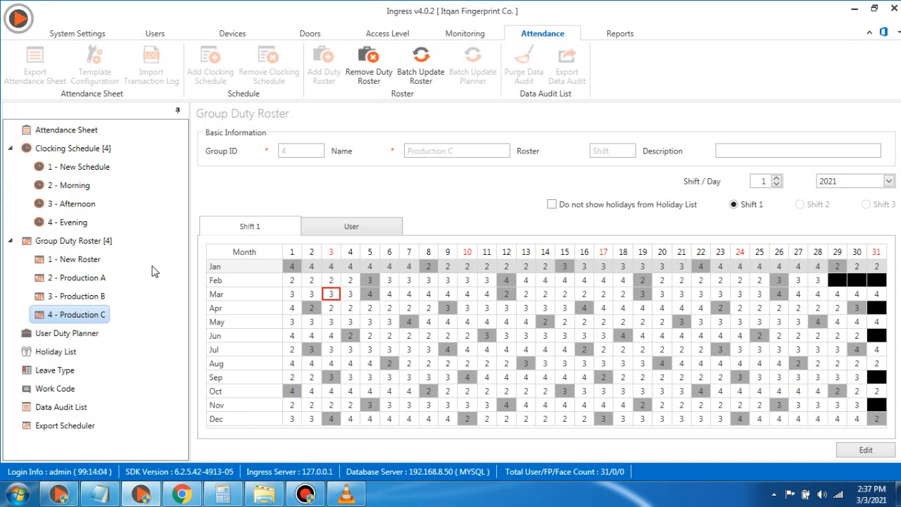
pyautogui.click(98, 282)
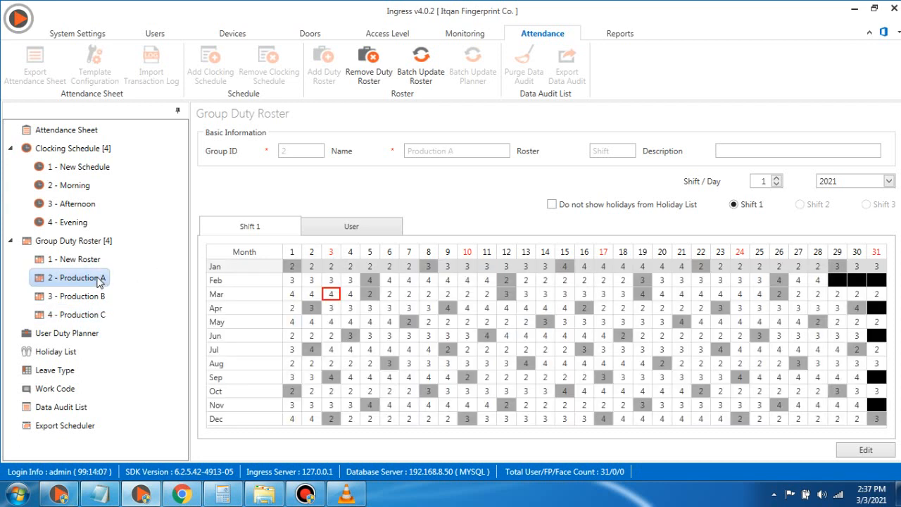
# - Add all users of the Production A department to the Production A group roster and save it, generating attendance records for Today
pyautogui.click(340, 233)
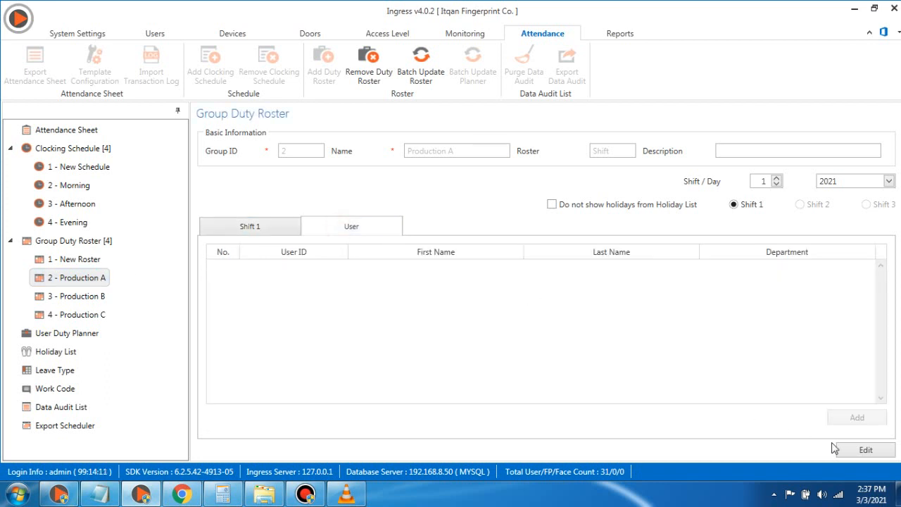
pyautogui.click(860, 452)
pyautogui.click(856, 418)
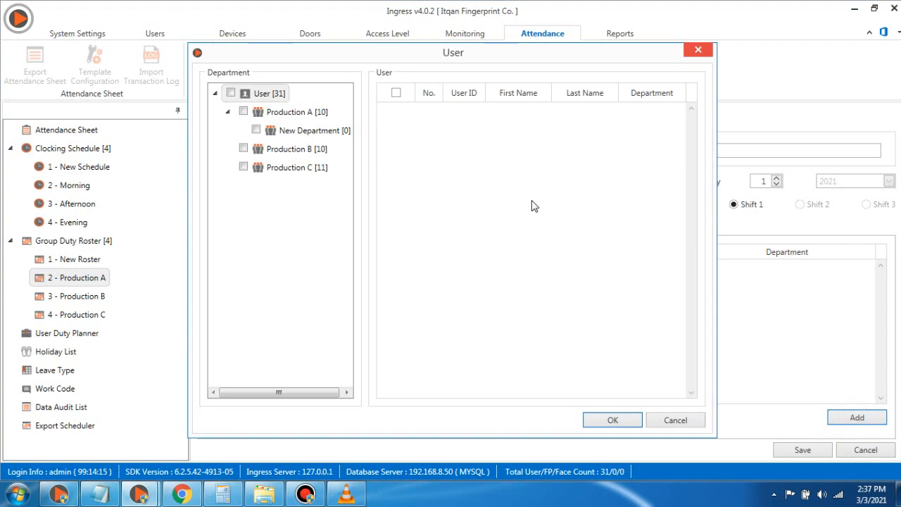
pyautogui.click(244, 112)
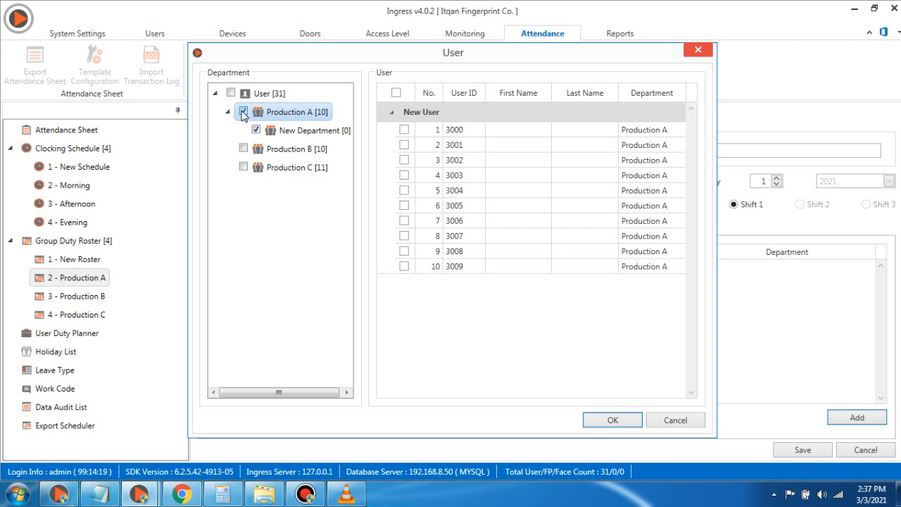
pyautogui.click(396, 93)
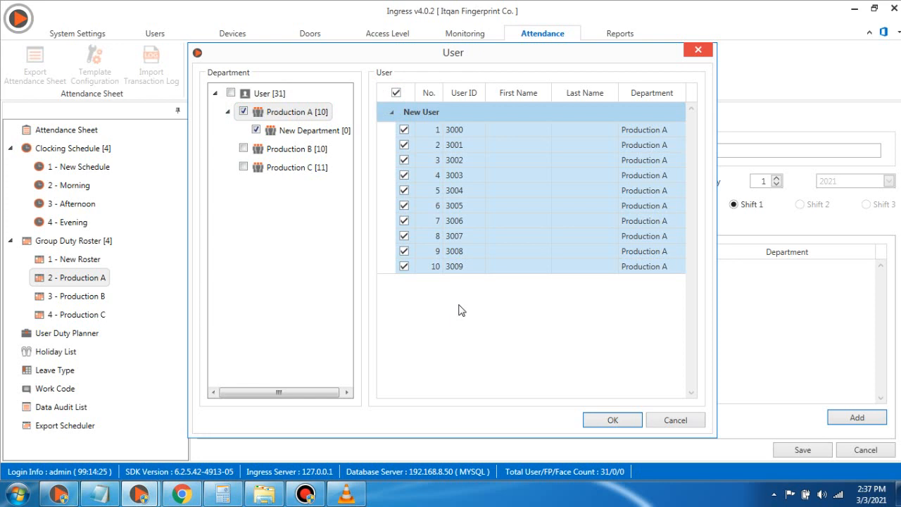
pyautogui.click(610, 420)
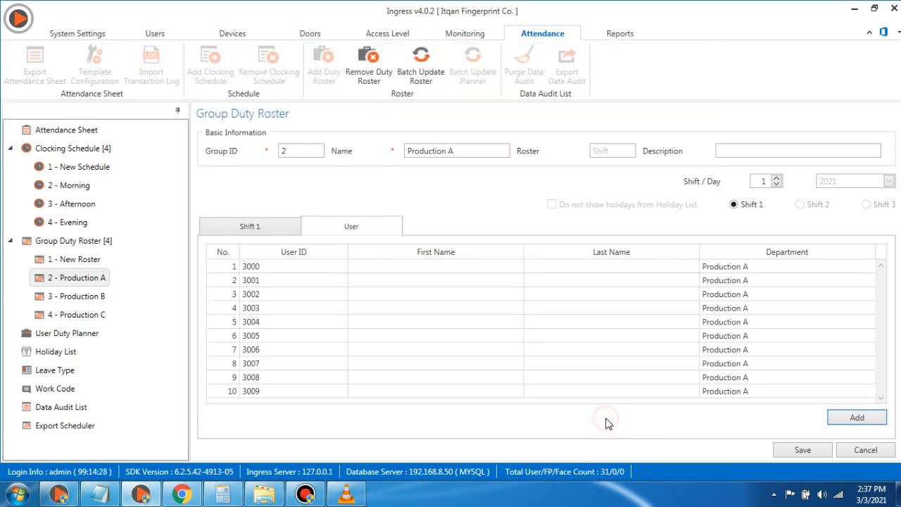
pyautogui.click(803, 456)
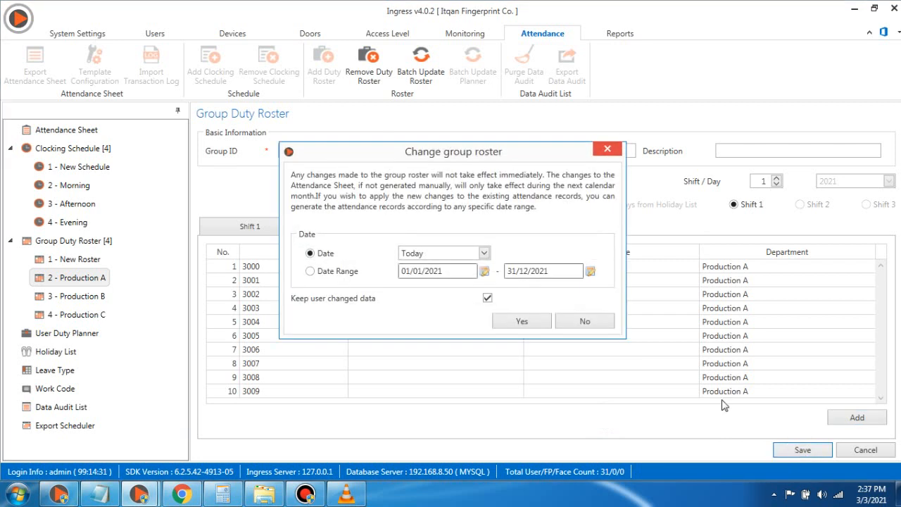
pyautogui.click(519, 322)
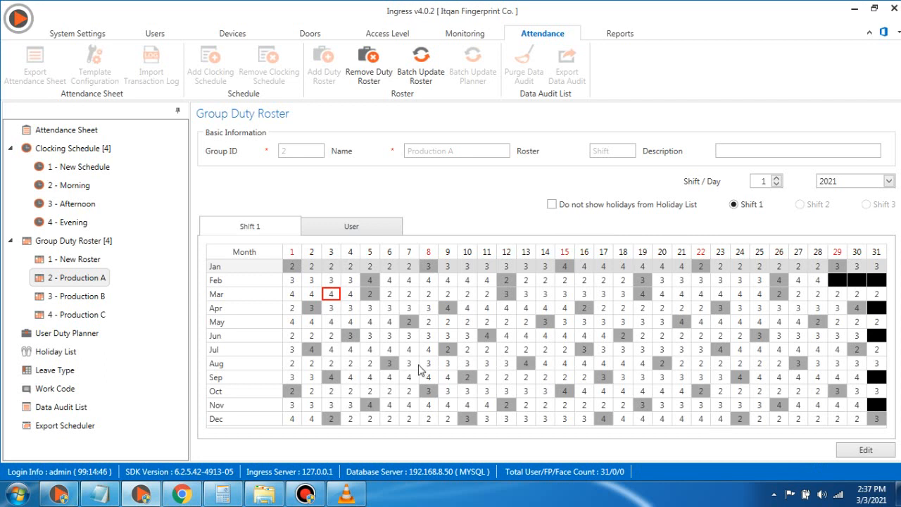
pyautogui.click(346, 224)
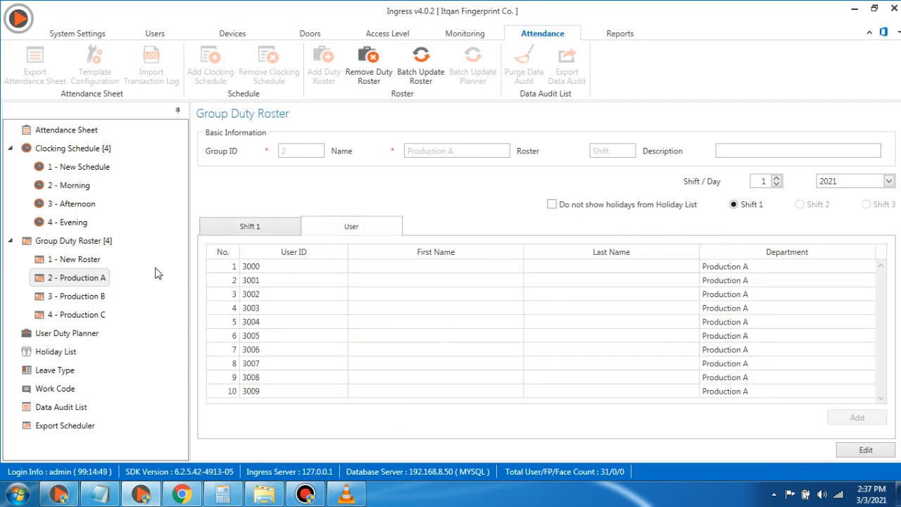
# - Add all users of the Production B department to the Production B group roster, save it and check its user list
pyautogui.click(65, 296)
pyautogui.click(221, 227)
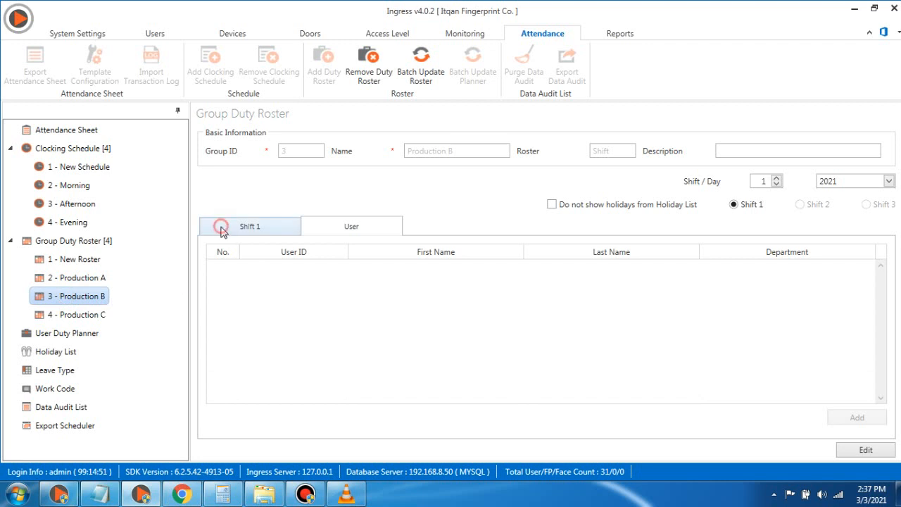
pyautogui.click(336, 226)
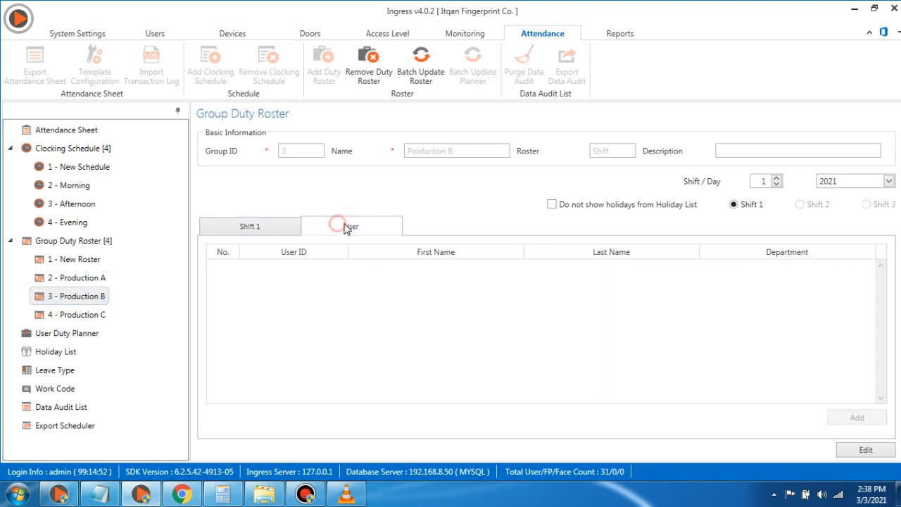
pyautogui.click(860, 451)
pyautogui.click(855, 420)
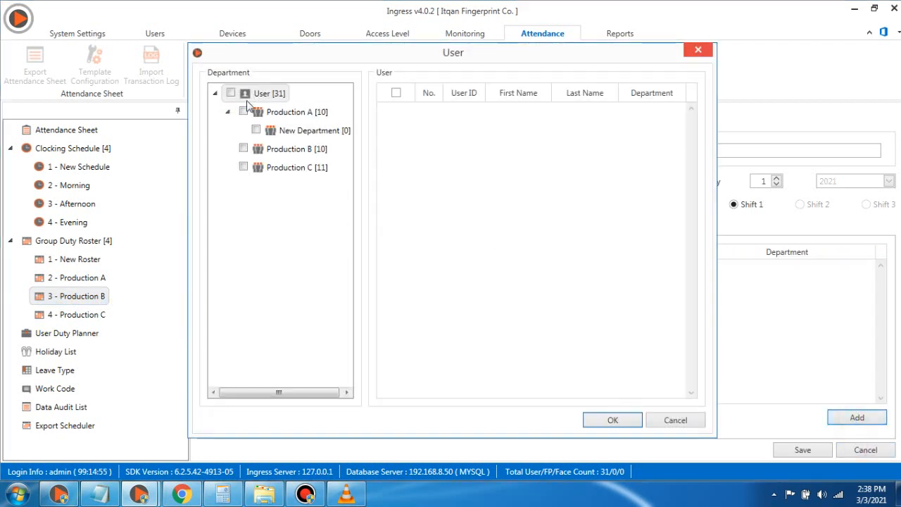
pyautogui.click(242, 149)
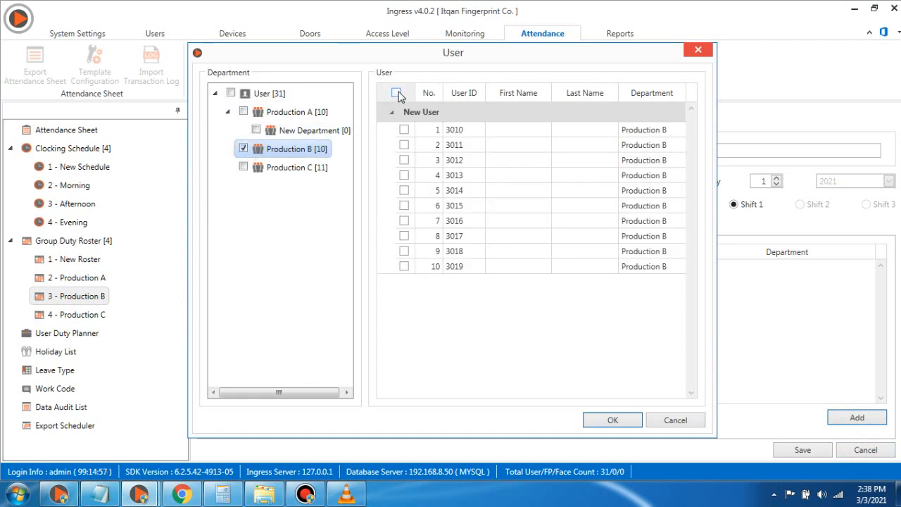
pyautogui.click(397, 93)
pyautogui.click(615, 421)
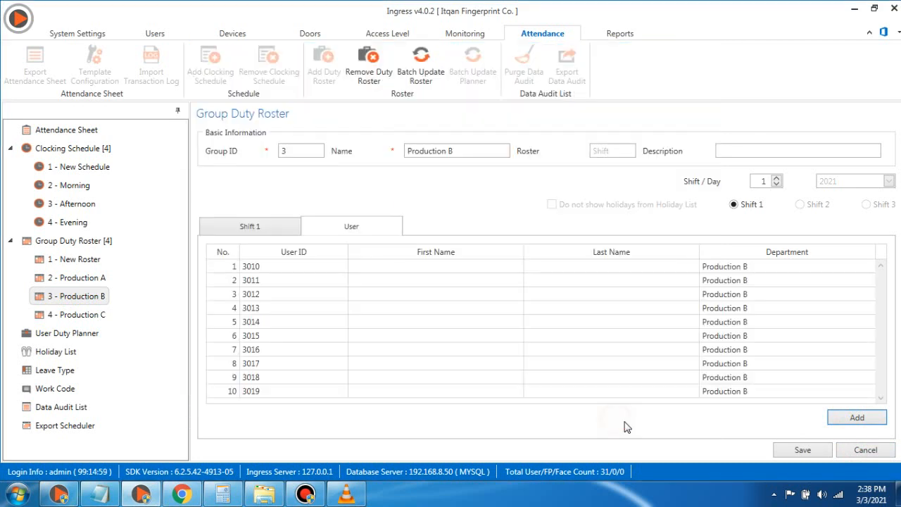
pyautogui.click(801, 451)
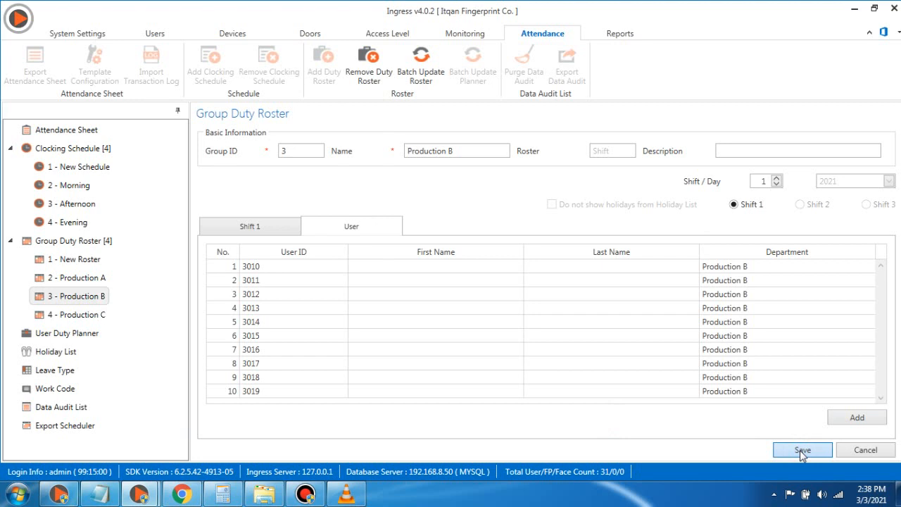
pyautogui.click(522, 322)
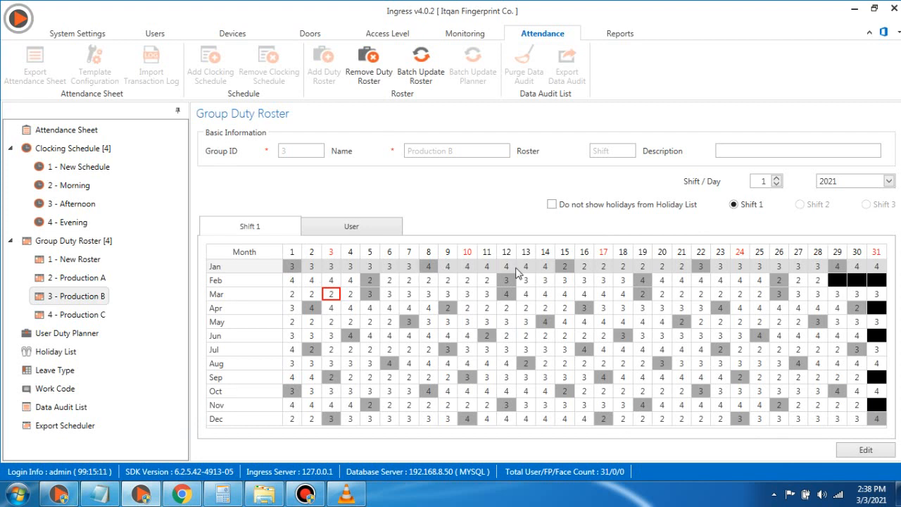
pyautogui.click(356, 227)
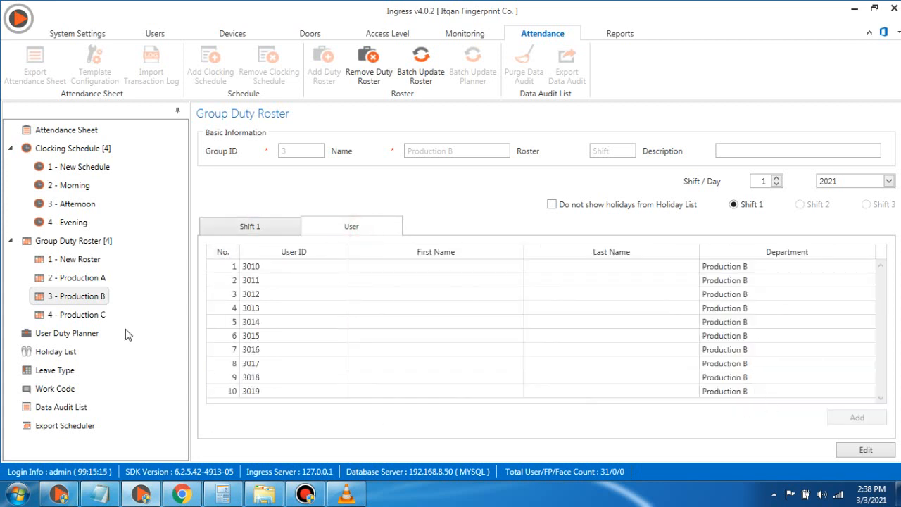
# - Add all users of the Production C department to the Production C group roster and save it, generating attendance records for Today
pyautogui.click(105, 315)
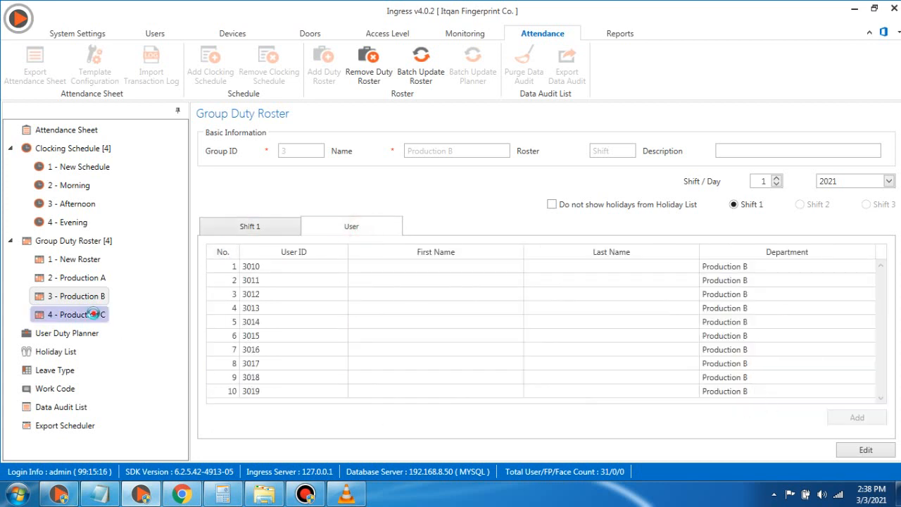
pyautogui.click(858, 449)
pyautogui.click(857, 417)
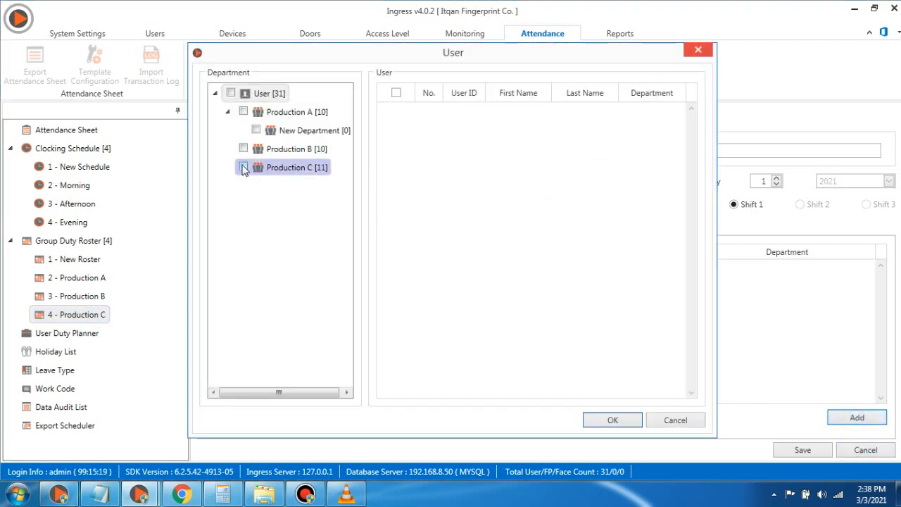
pyautogui.click(243, 167)
pyautogui.click(396, 92)
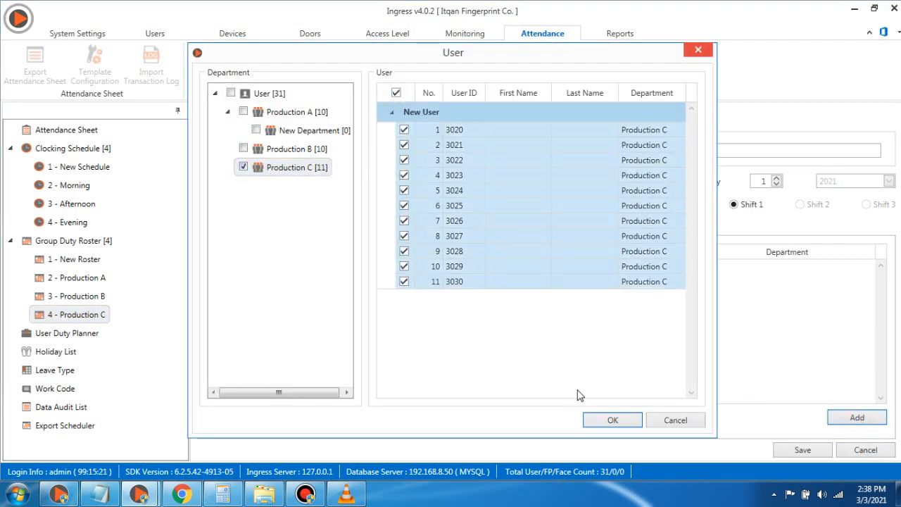
pyautogui.click(611, 421)
pyautogui.click(804, 450)
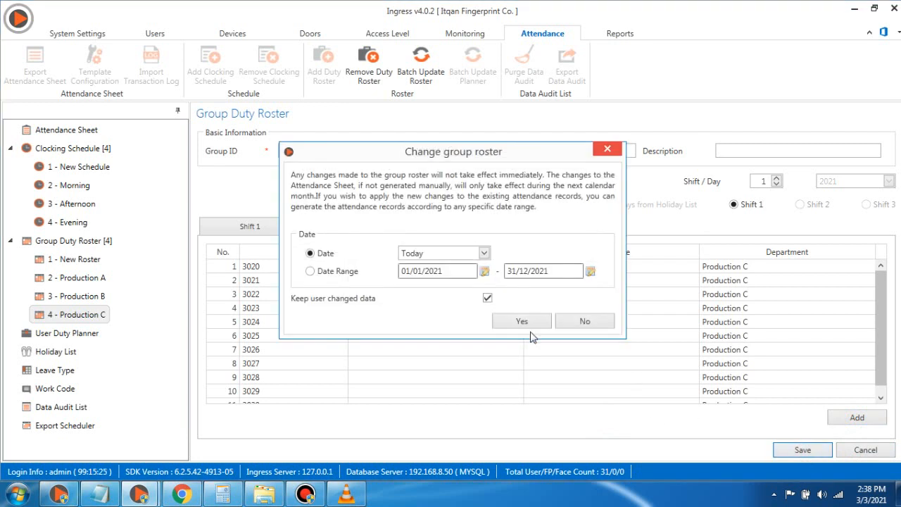
pyautogui.click(518, 321)
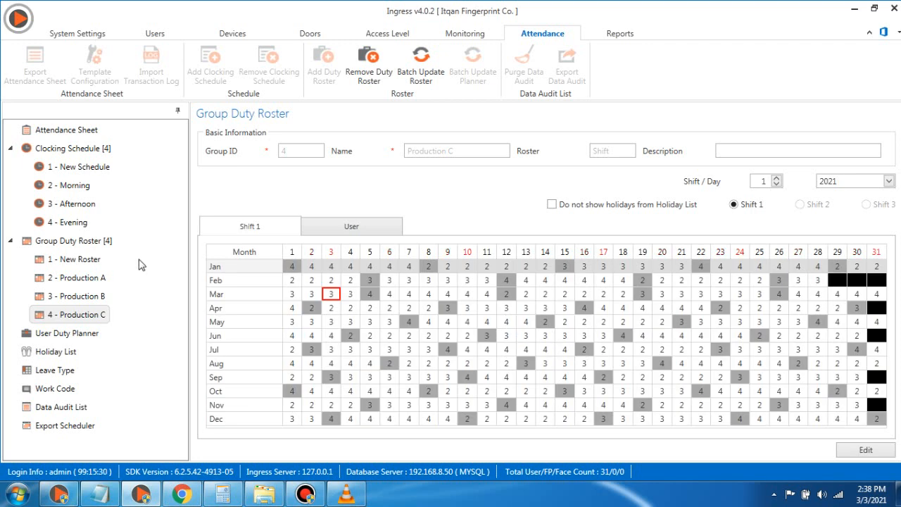
# - Review the schedule assigned to each user in today's attendance sheet
pyautogui.click(79, 135)
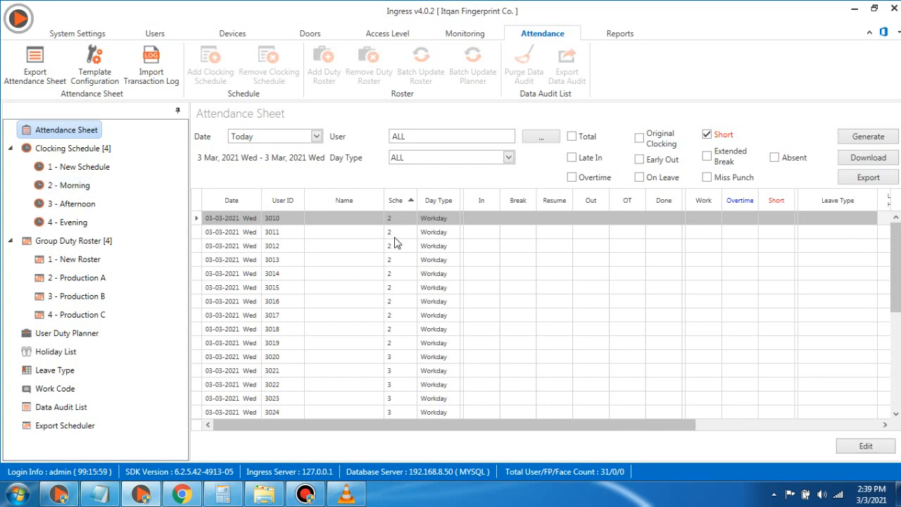
pyautogui.scroll(-3, 396, 255)
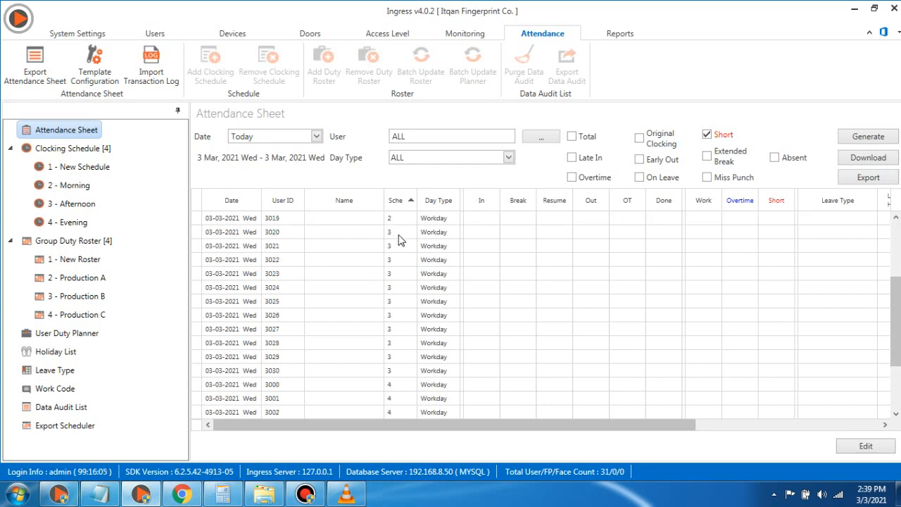
pyautogui.scroll(-3, 426, 266)
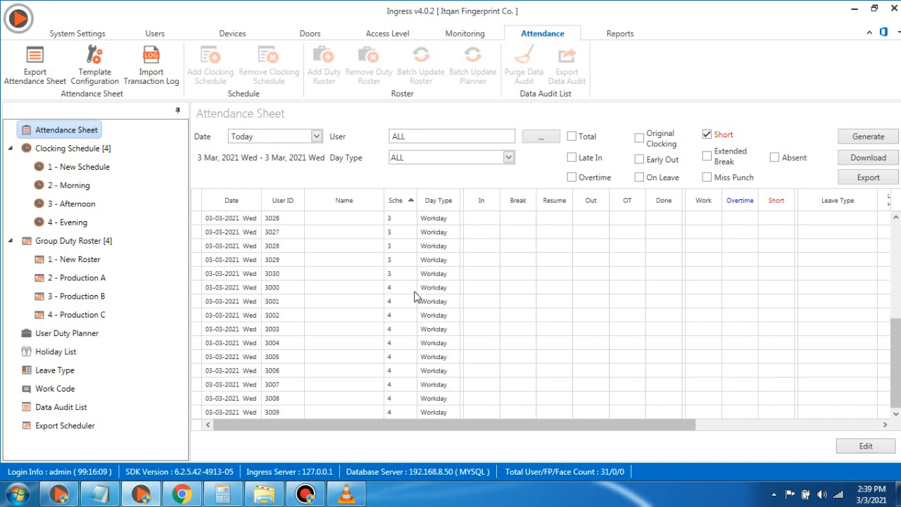
pyautogui.scroll(1, 449, 287)
pyautogui.scroll(5, 444, 281)
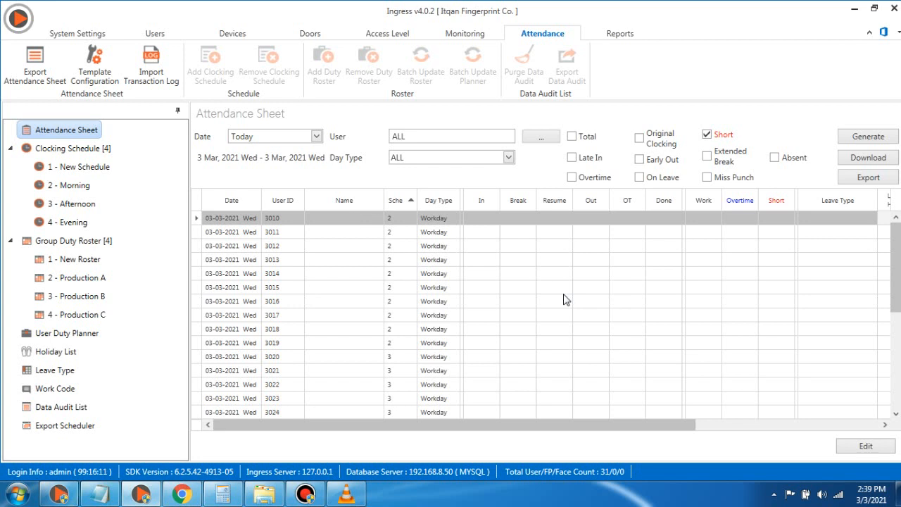
# - Edit the attendance sheet and set the first listed user's In time to 6:00 AM and Out time to 2:00 PM
pyautogui.click(853, 446)
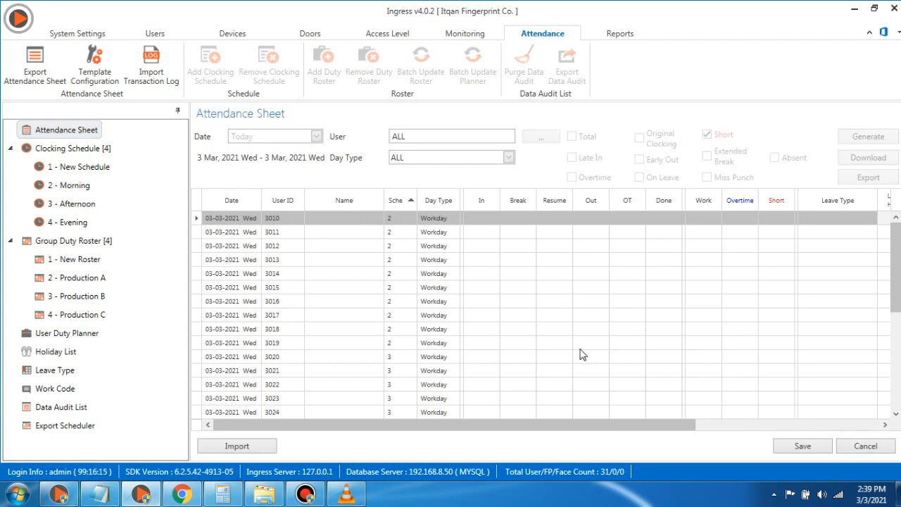
pyautogui.click(482, 219)
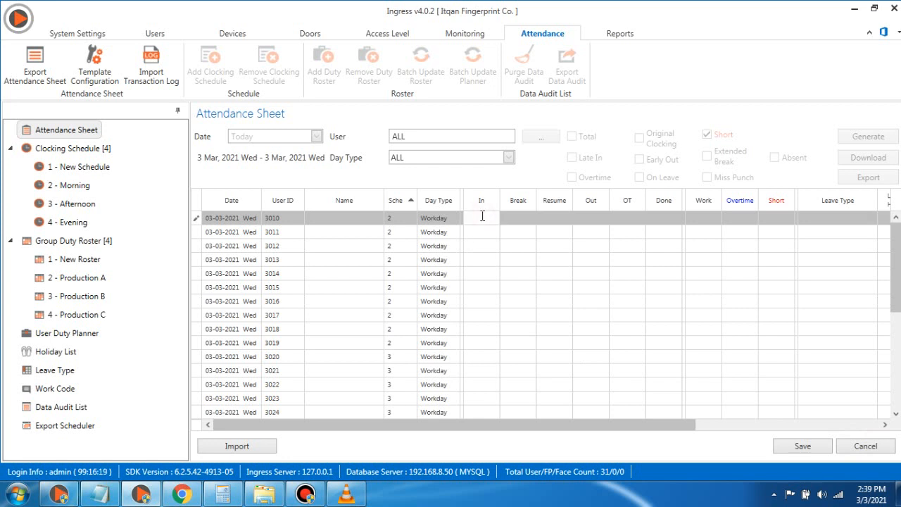
pyautogui.write('6:00 AM')
pyautogui.click(594, 218)
pyautogui.write('2:00 AM')
pyautogui.press('Right')
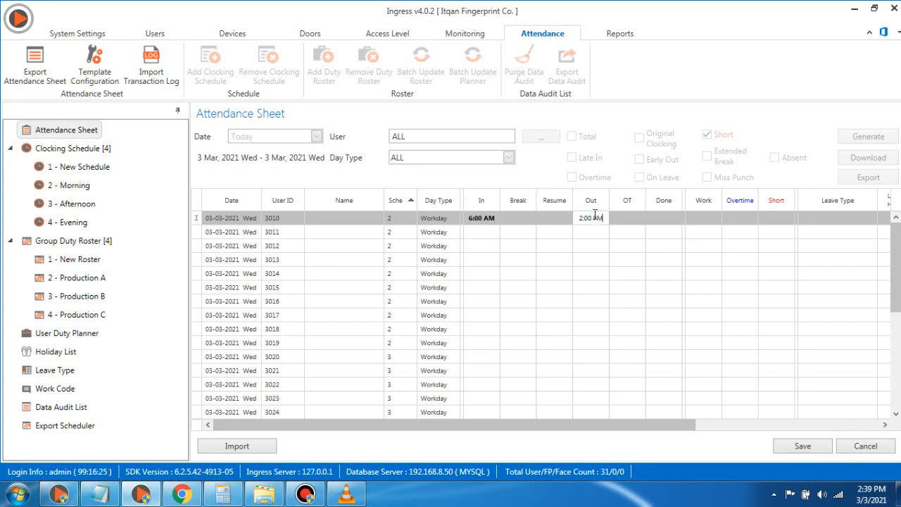
pyautogui.click(712, 275)
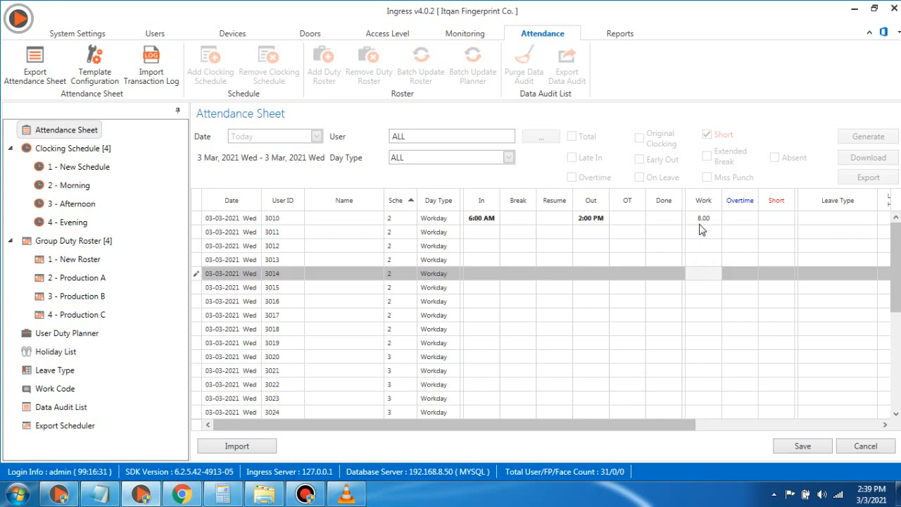
# - Set the second listed user's In time to 6:30 AM and Out time to 3:00 PM, and save the attendance sheet
pyautogui.click(477, 232)
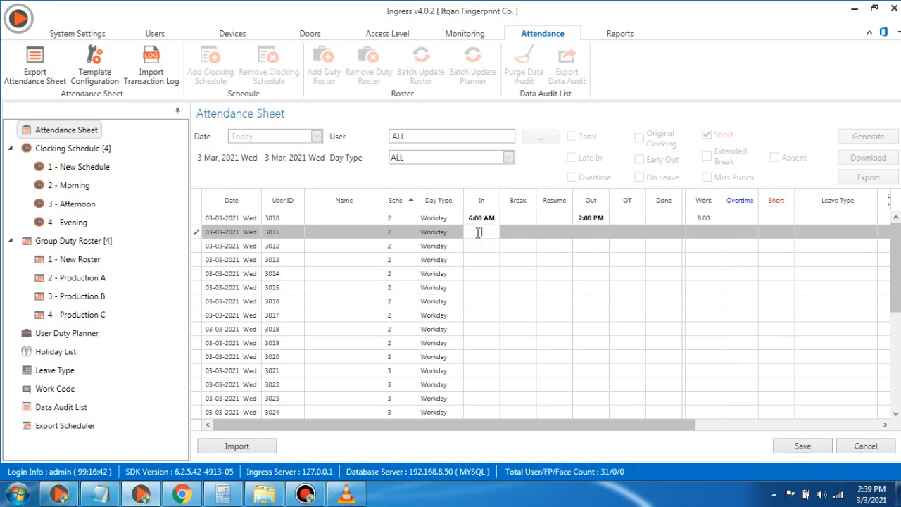
pyautogui.write('6:30 AM')
pyautogui.click(591, 232)
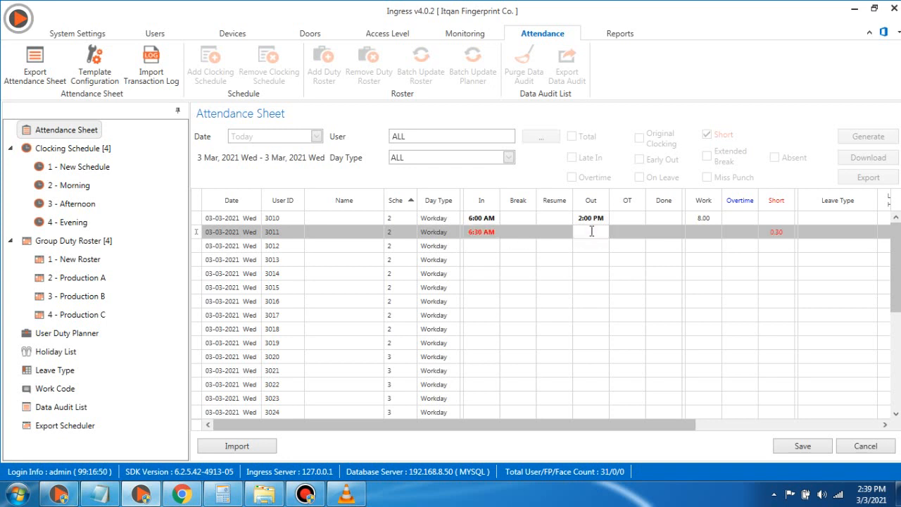
pyautogui.write('3p')
pyautogui.click(621, 249)
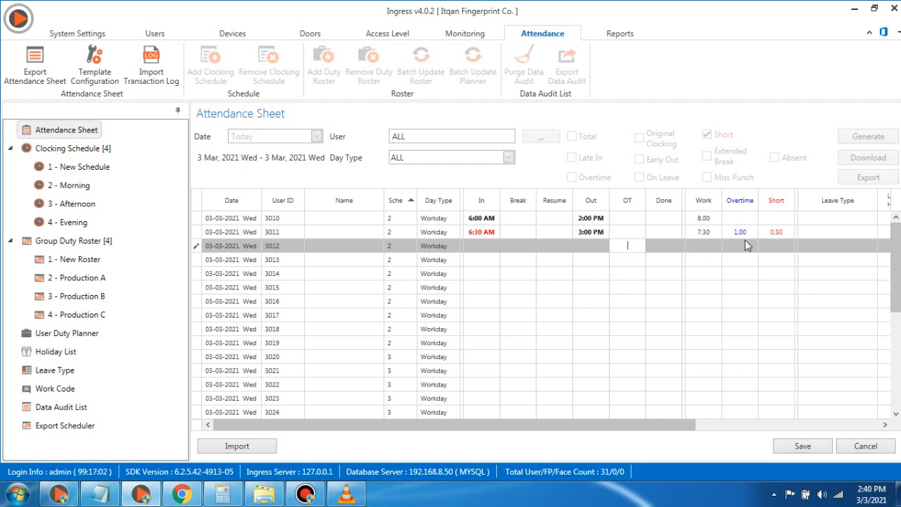
pyautogui.click(783, 237)
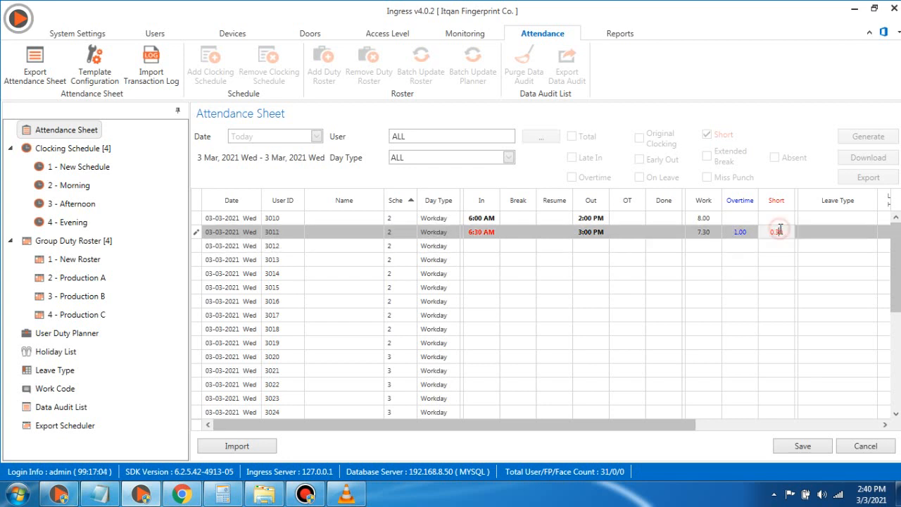
pyautogui.click(802, 445)
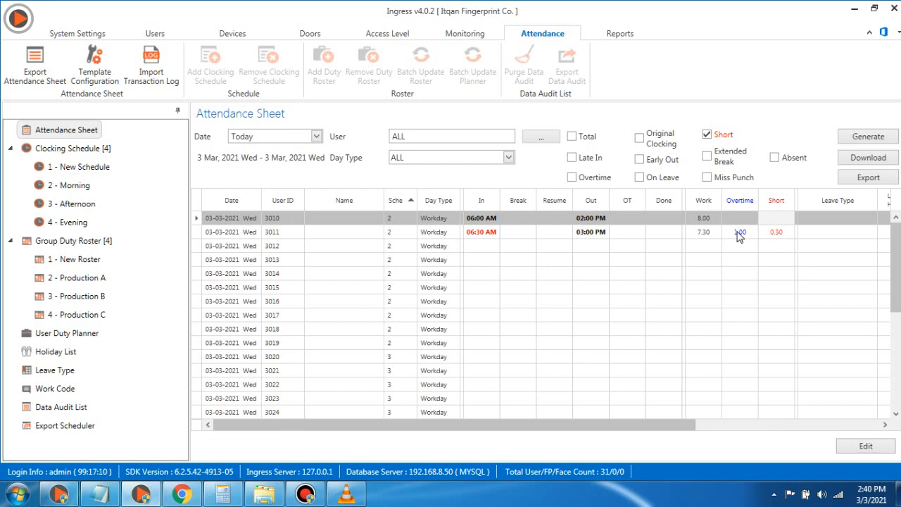
# - Enable deducting short time from OT in the Morning clocking schedule's overtime rules and save the schedule
pyautogui.click(77, 187)
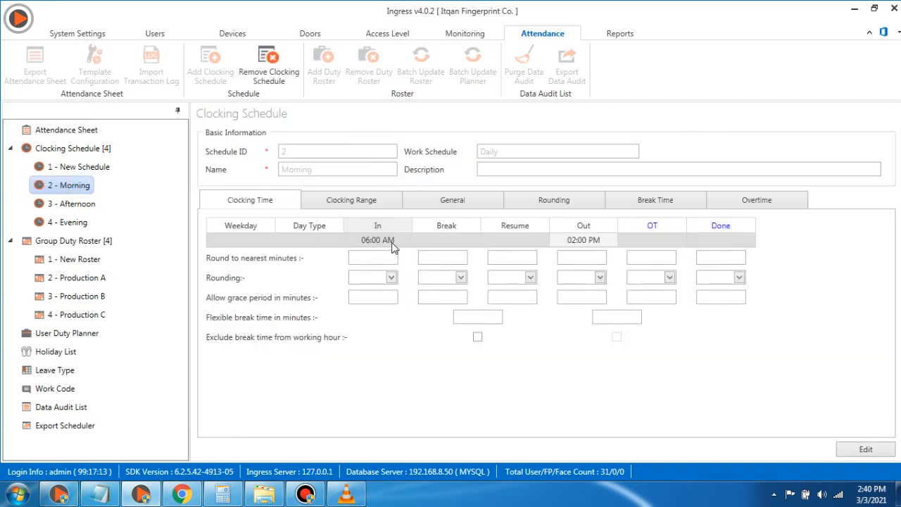
pyautogui.click(750, 204)
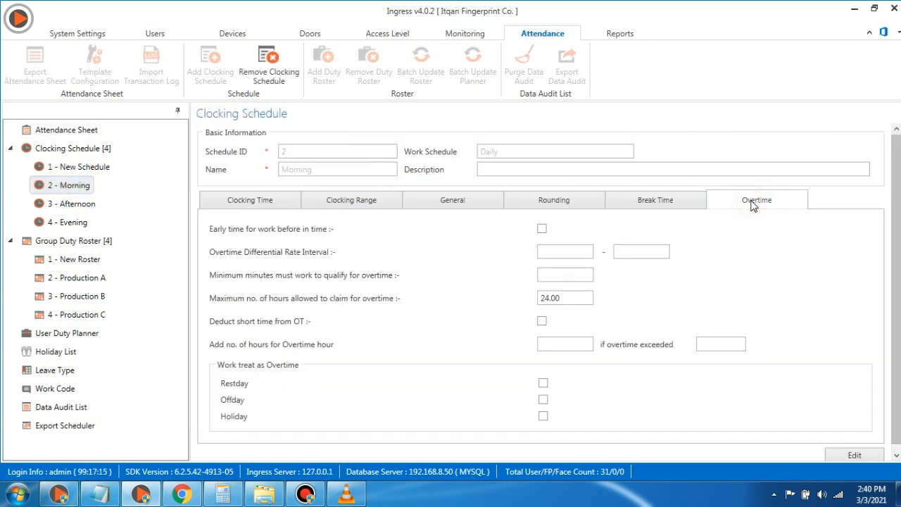
pyautogui.click(541, 322)
pyautogui.scroll(-1, 888, 423)
pyautogui.click(854, 449)
pyautogui.click(542, 316)
pyautogui.click(786, 451)
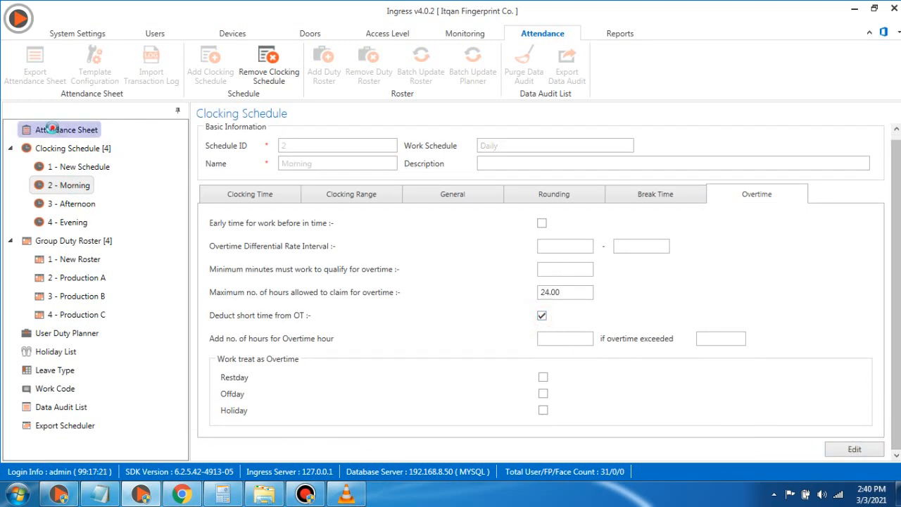
# - Generate today's attendance records for only the second user of the Production B department
pyautogui.click(60, 130)
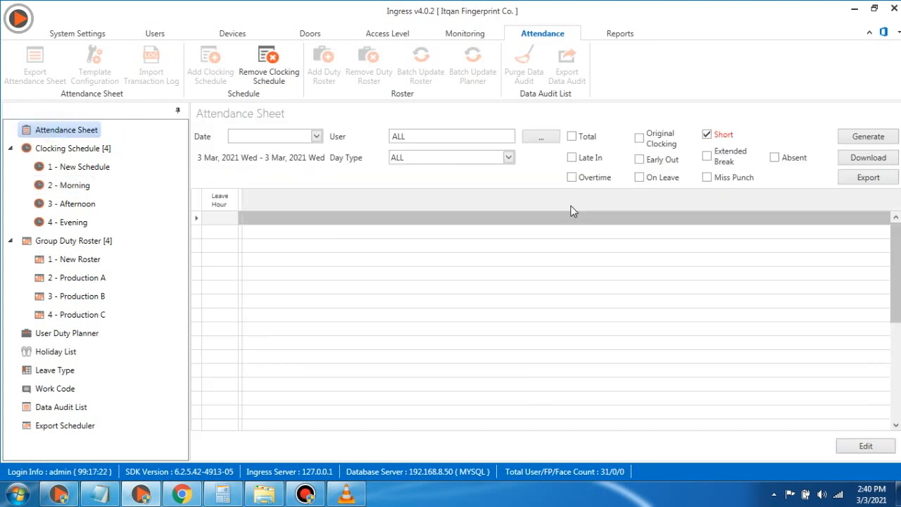
pyautogui.click(864, 139)
pyautogui.moveTo(383, 44); pyautogui.dragTo(373, 61)
pyautogui.scroll(-1, 395, 186)
pyautogui.scroll(-1, 394, 222)
pyautogui.click(386, 244)
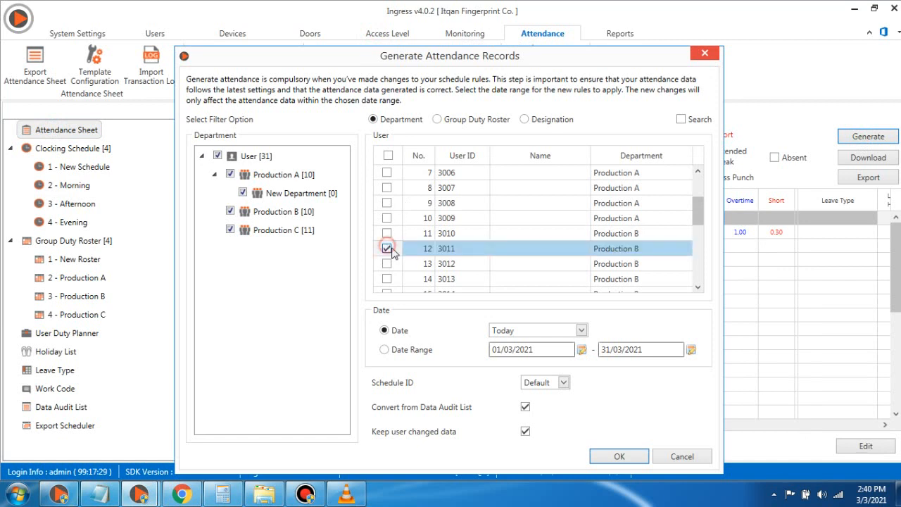
pyautogui.click(600, 456)
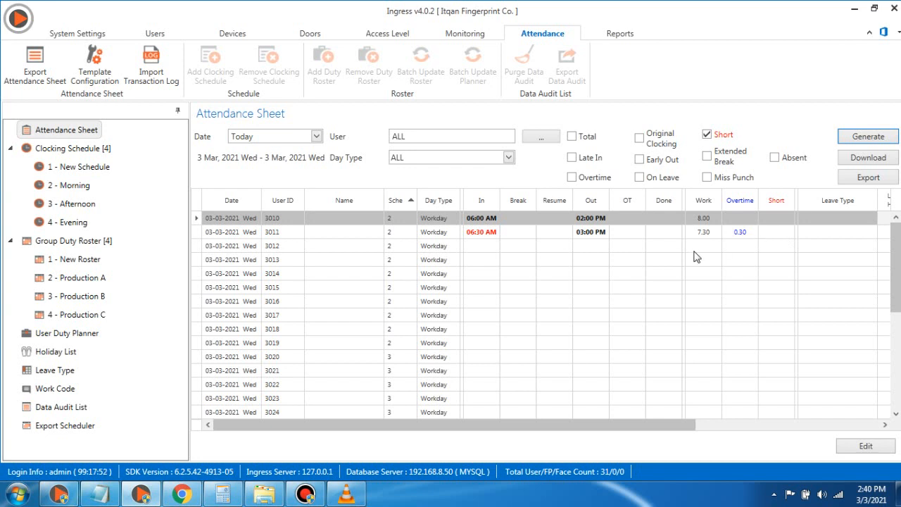
# - Edit the attendance sheet and set the first schedule 3 user's In time to 2:00 PM and Out time to 11:00 PM
pyautogui.scroll(-2, 696, 256)
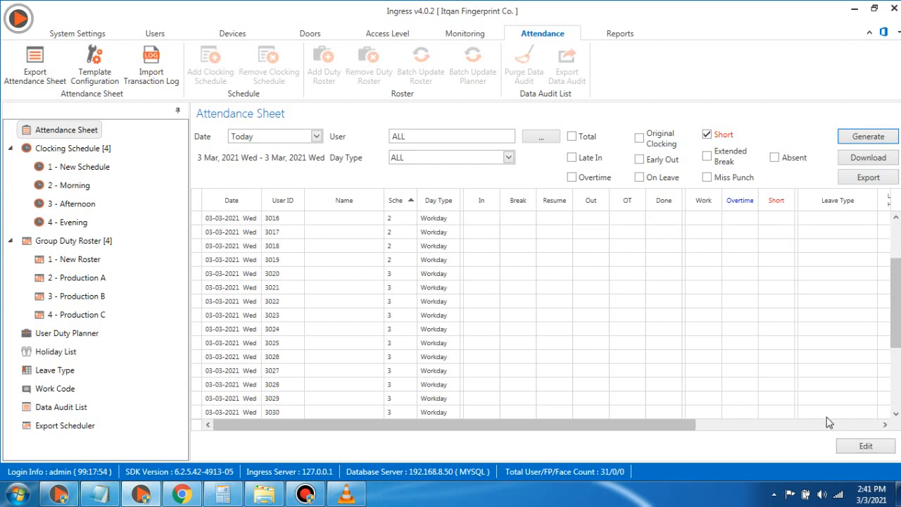
pyautogui.click(860, 446)
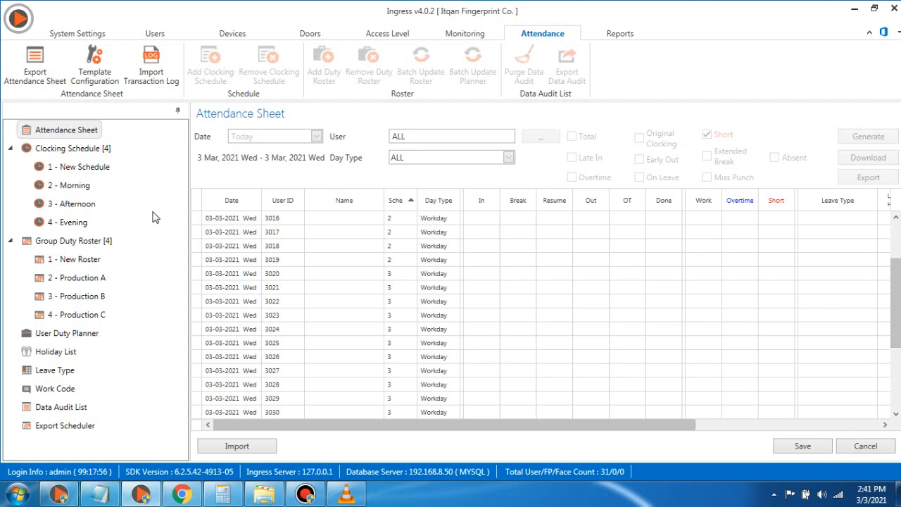
pyautogui.click(478, 275)
pyautogui.click(480, 276)
pyautogui.write('PM')
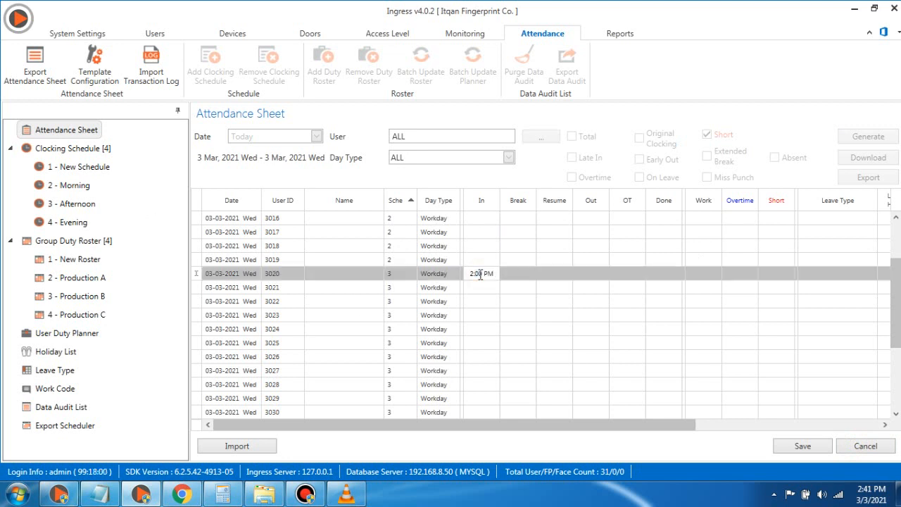
pyautogui.click(593, 274)
pyautogui.click(593, 275)
pyautogui.write('PM')
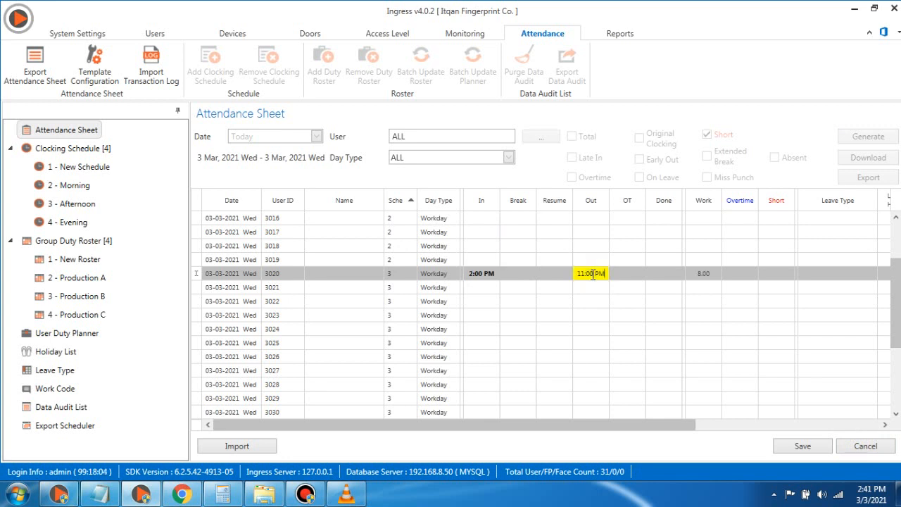
pyautogui.click(593, 288)
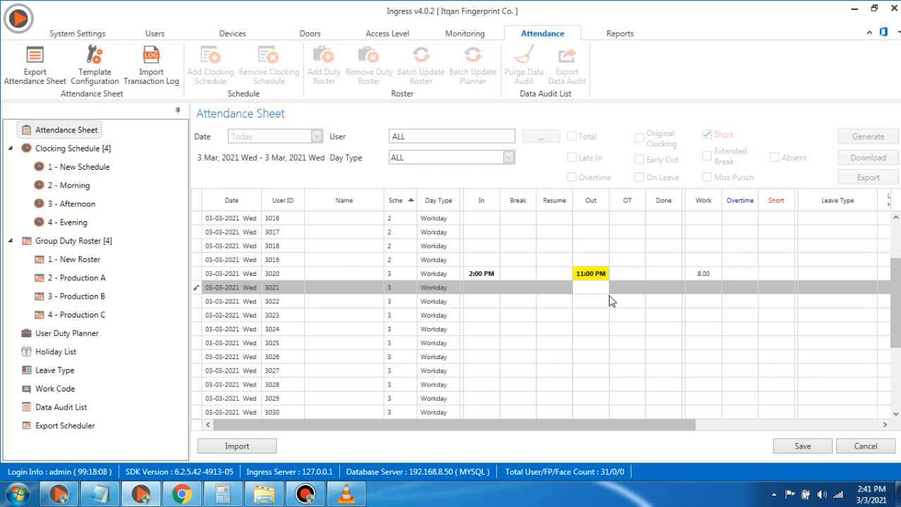
# - Set the second schedule 3 user's In time to 2:00 PM and Out time to 10:00 PM
pyautogui.click(471, 286)
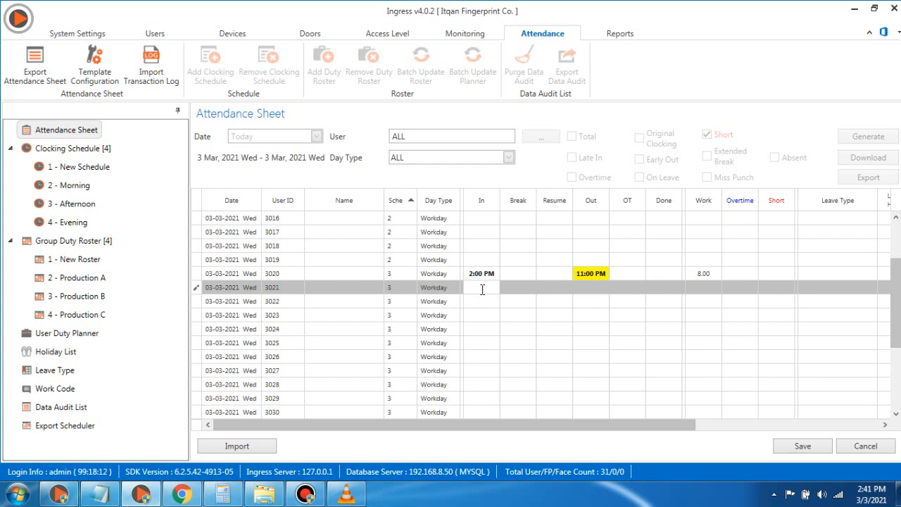
pyautogui.write('2p')
pyautogui.click(589, 287)
pyautogui.write('10p')
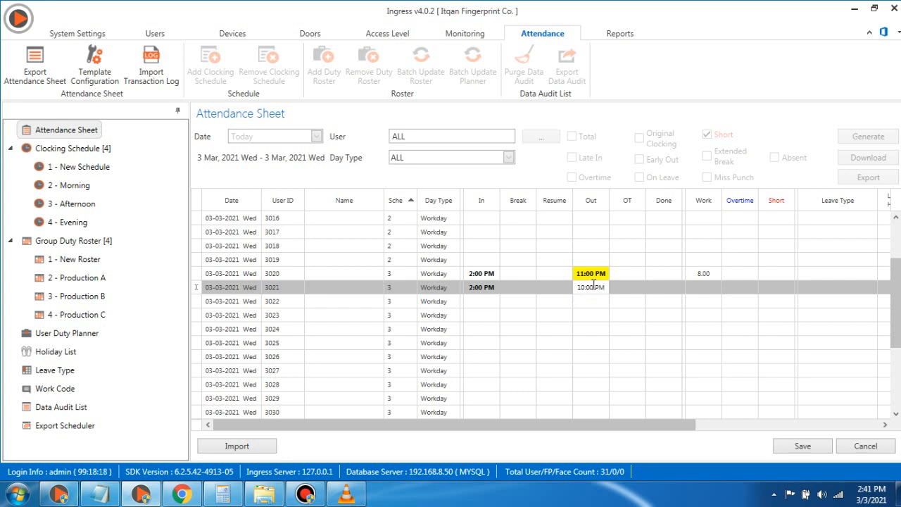
pyautogui.click(594, 304)
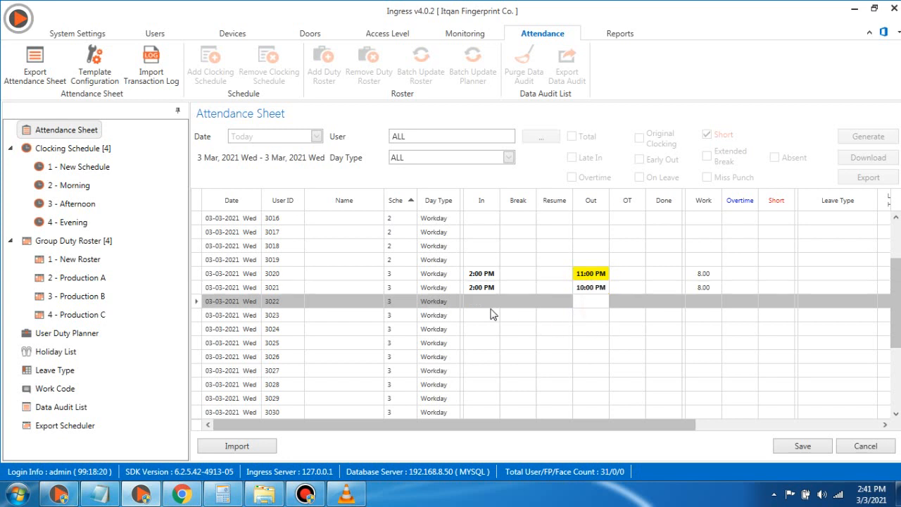
# - Set the first schedule 4 user's In time to 10:00 PM and Out time to 6:00 AM
pyautogui.scroll(-3, 697, 317)
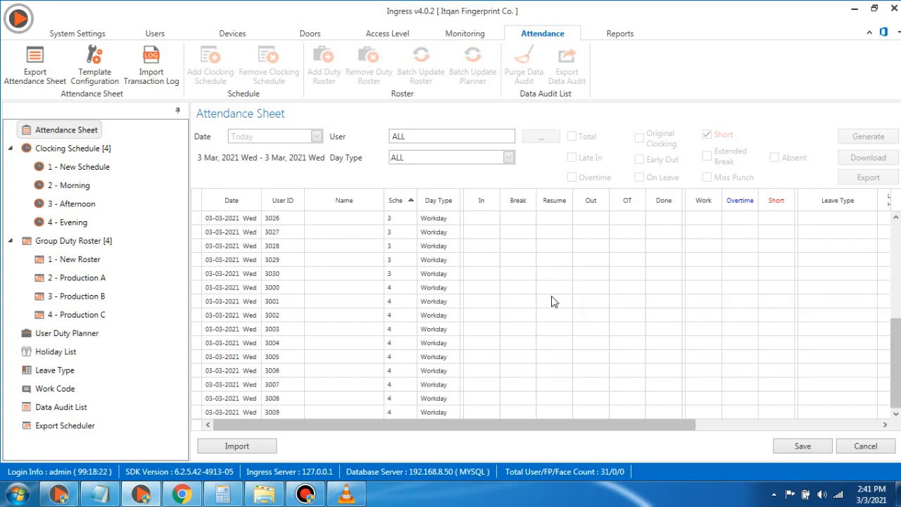
pyautogui.click(482, 287)
pyautogui.click(484, 288)
pyautogui.write('00 PM')
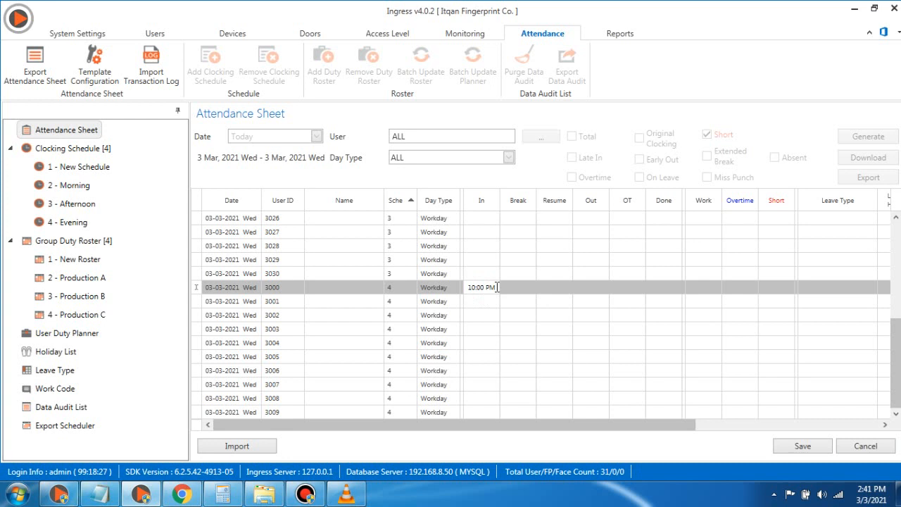
pyautogui.click(595, 287)
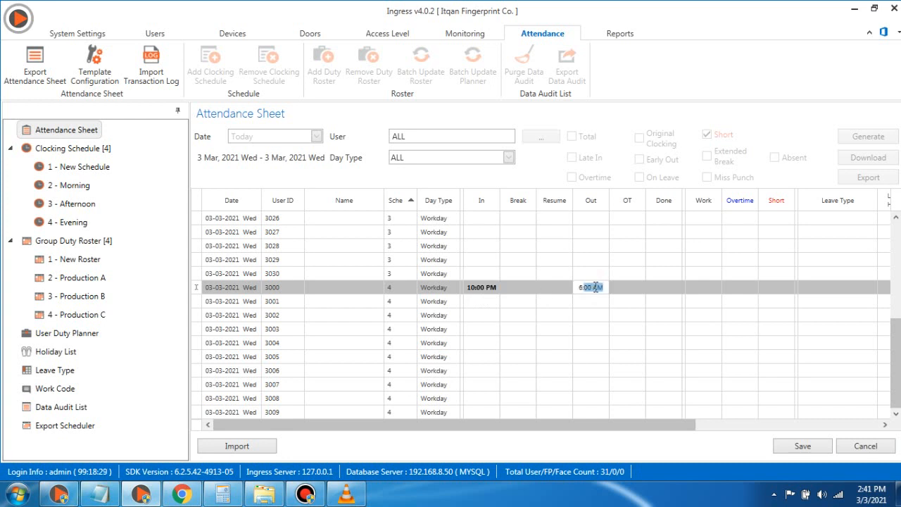
pyautogui.click(604, 317)
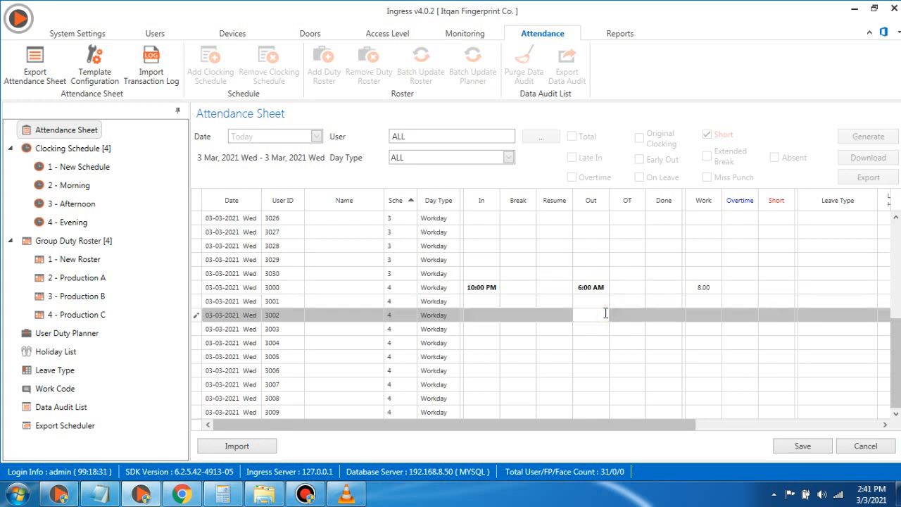
# - Set the second schedule 4 user's In time to 10:00 PM and Out time to 8:00 AM, and save the attendance sheet
pyautogui.click(490, 301)
pyautogui.write('p')
pyautogui.click(589, 302)
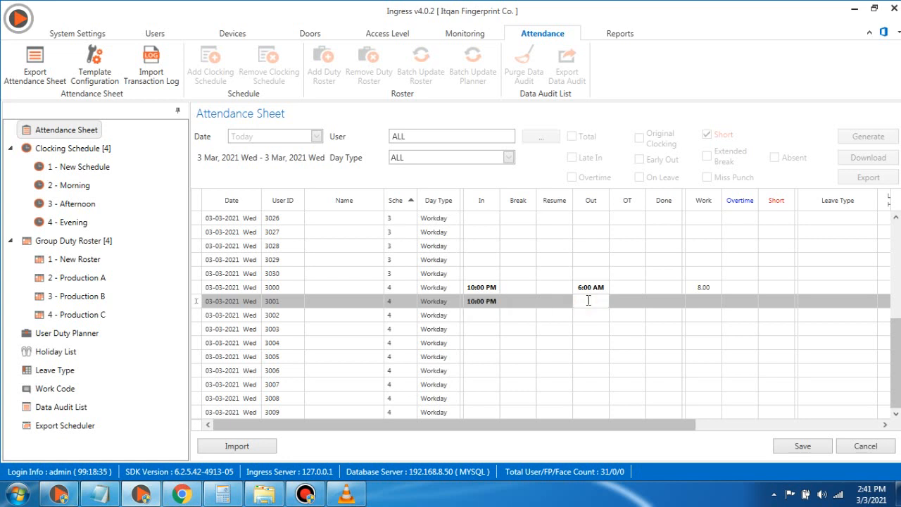
pyautogui.write('8:00 AM')
pyautogui.click(608, 328)
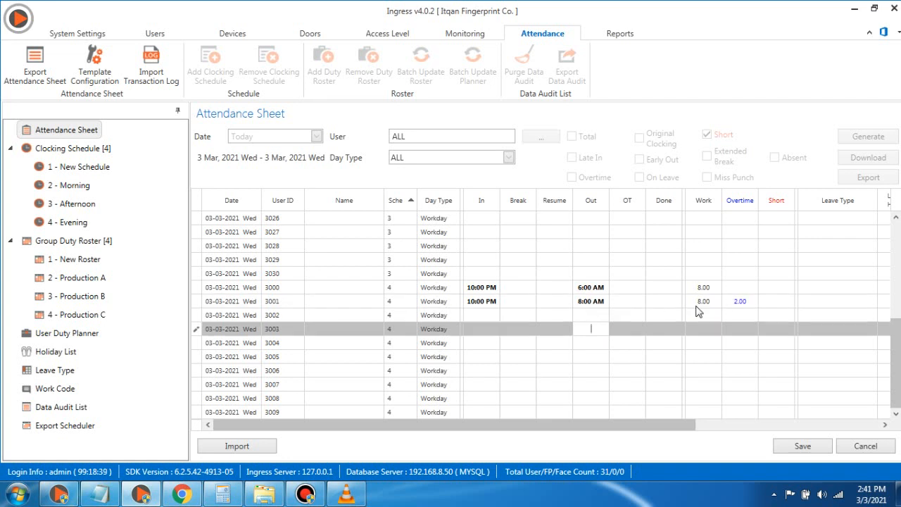
pyautogui.click(803, 446)
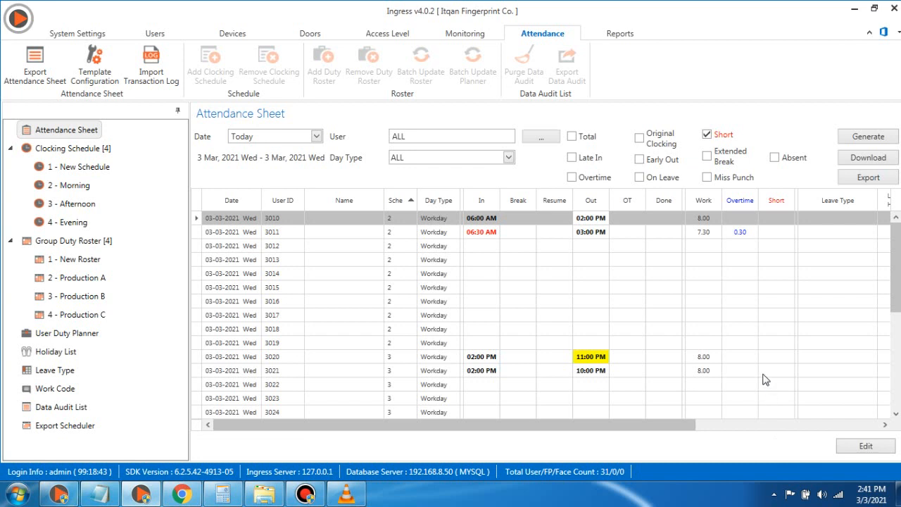
# - Review the attendance of the schedule 4 users and the Production A group roster's shift calendar
pyautogui.scroll(-1, 766, 380)
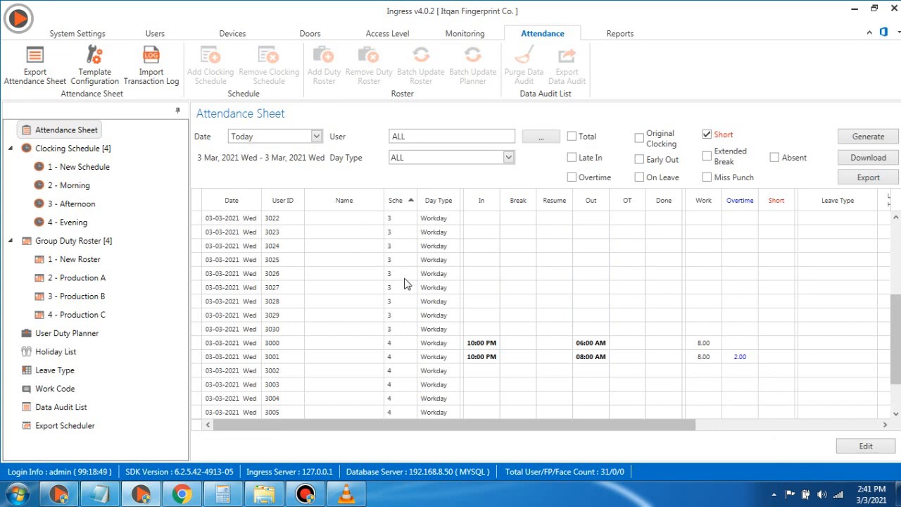
pyautogui.click(77, 277)
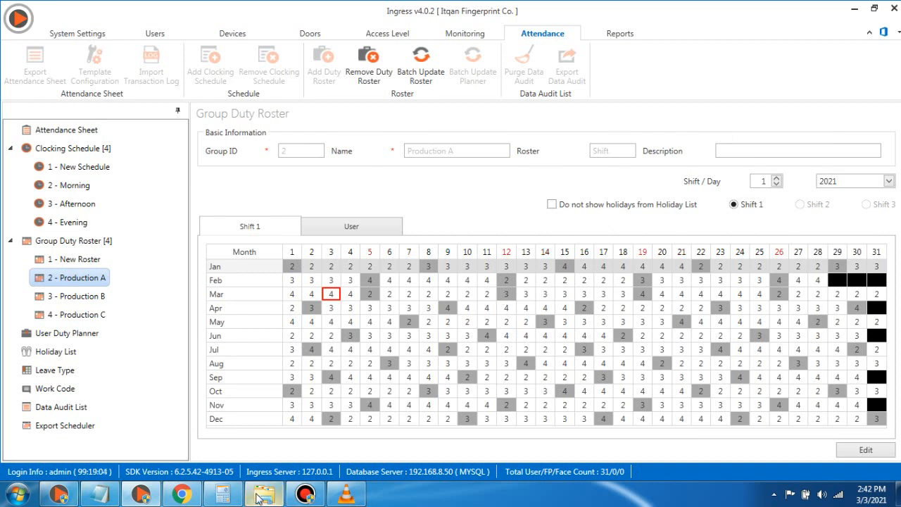
pyautogui.click(316, 495)
pyautogui.click(317, 495)
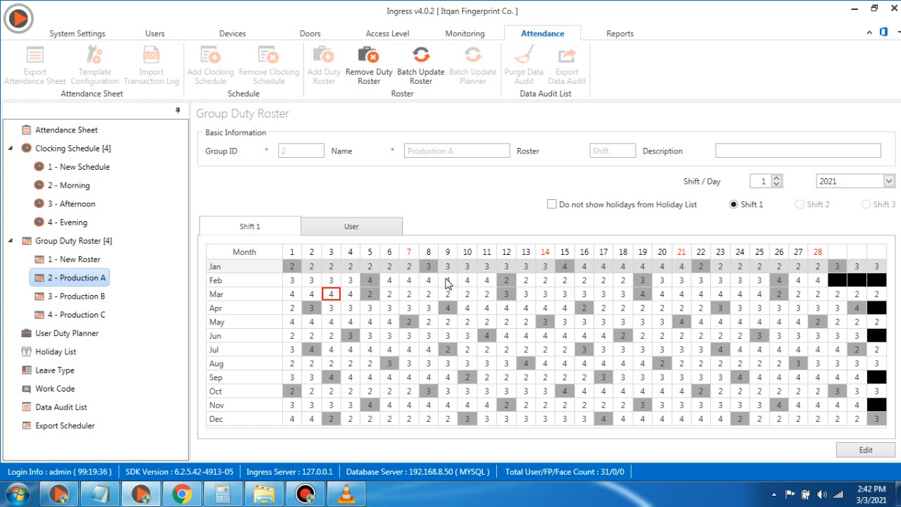
# - Edit the New Roster group roster and clear the schedule of all seven weekdays in its Auto Schedule
pyautogui.click(79, 261)
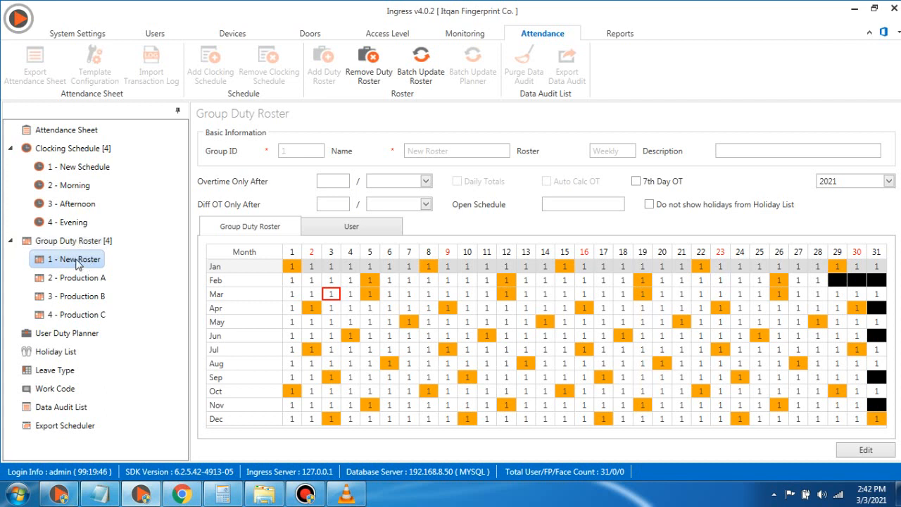
pyautogui.click(855, 450)
pyautogui.click(265, 451)
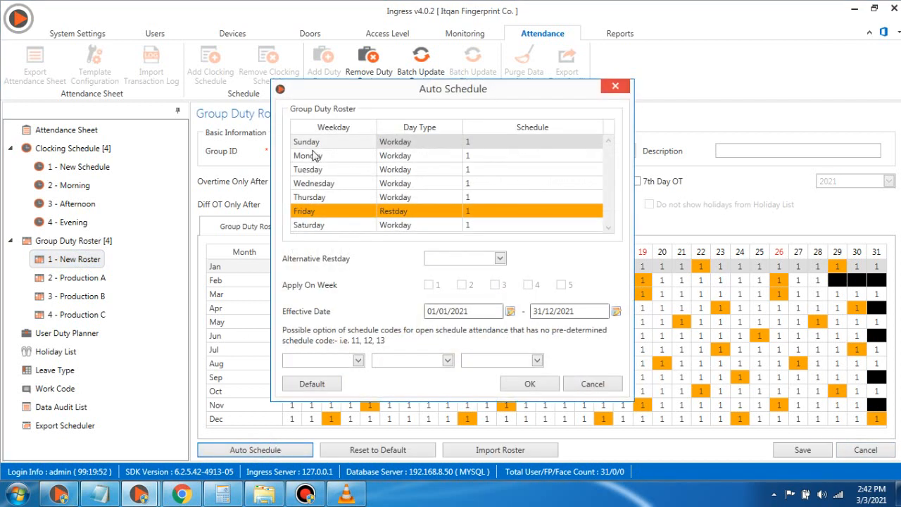
pyautogui.click(497, 145)
pyautogui.click(497, 156)
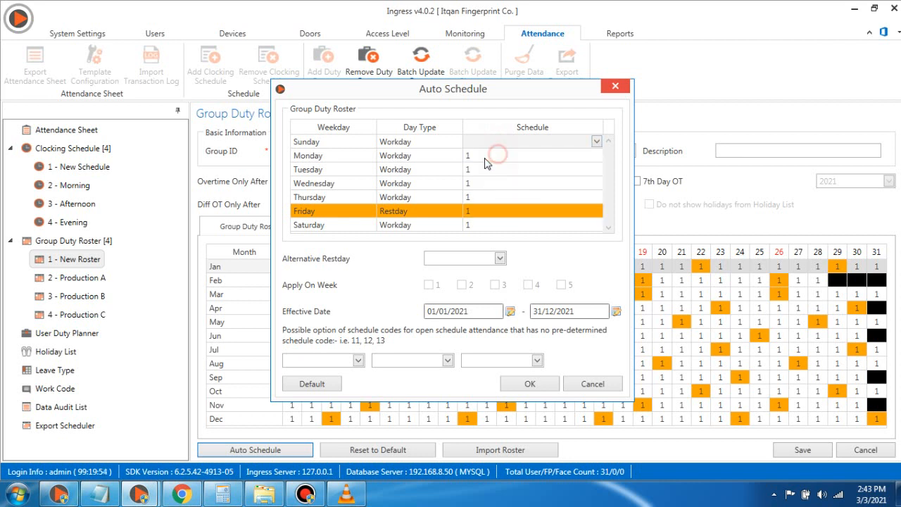
pyautogui.click(488, 157)
pyautogui.click(483, 171)
pyautogui.click(483, 172)
pyautogui.click(484, 182)
pyautogui.click(484, 184)
pyautogui.click(478, 197)
pyautogui.click(479, 197)
pyautogui.click(480, 210)
pyautogui.click(483, 213)
pyautogui.click(482, 224)
pyautogui.click(483, 225)
pyautogui.click(485, 238)
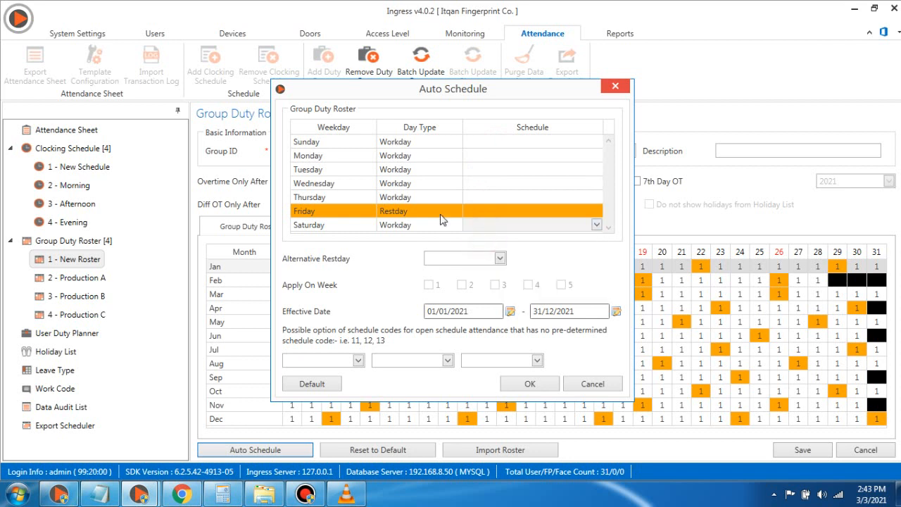
# - Set Friday's day type to Offday and leave Sunday's schedule blank
pyautogui.click(439, 213)
pyautogui.click(406, 252)
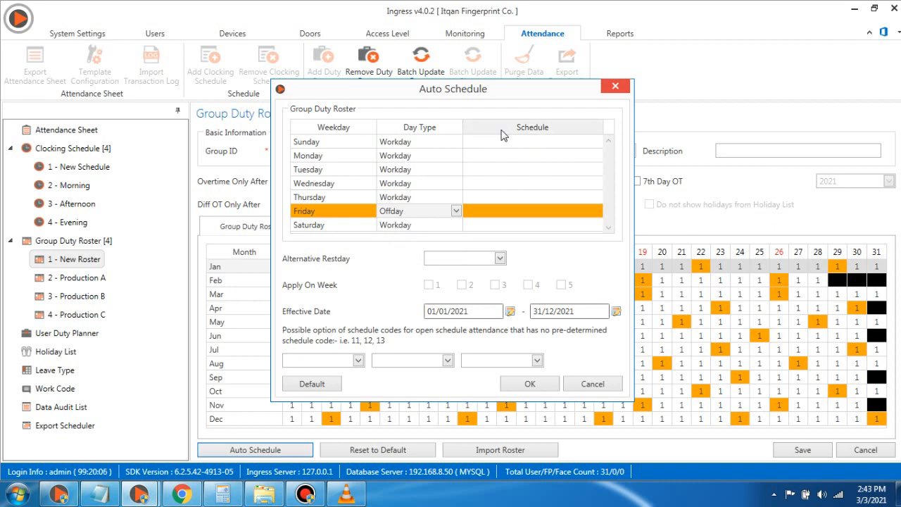
pyautogui.click(552, 143)
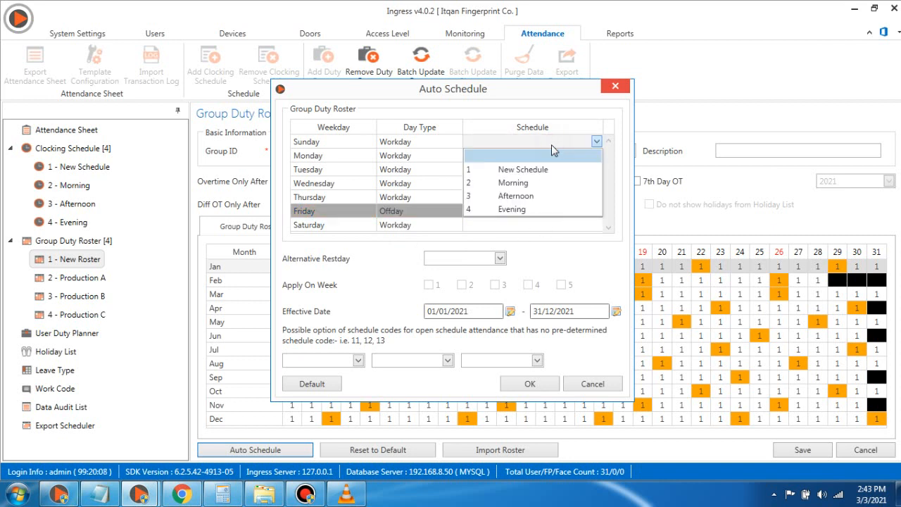
pyautogui.click(561, 253)
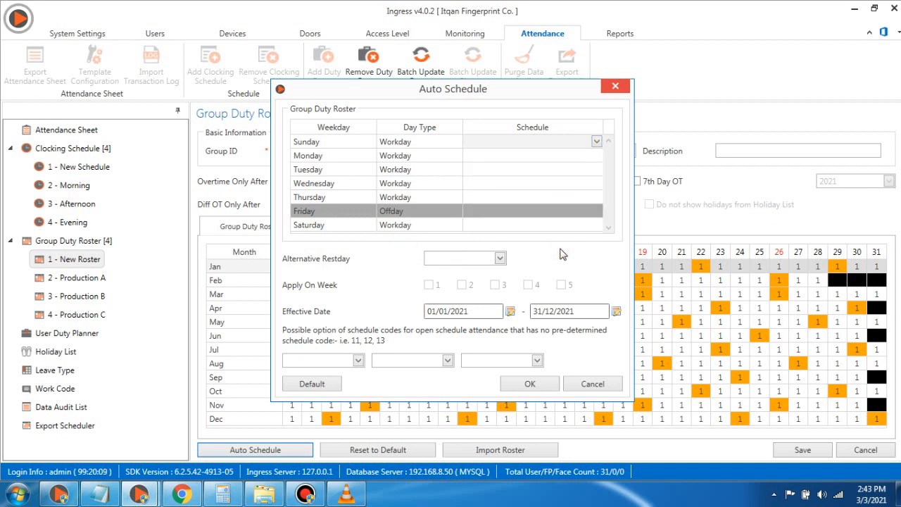
# - Assign schedules 2, 3 and 4 as the roster's open schedule options, apply the auto schedule and save the roster
pyautogui.click(359, 362)
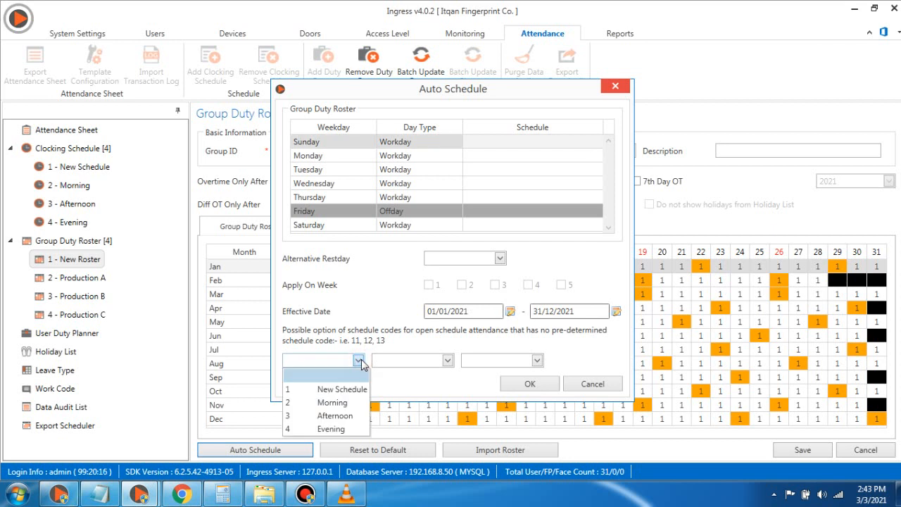
pyautogui.click(338, 402)
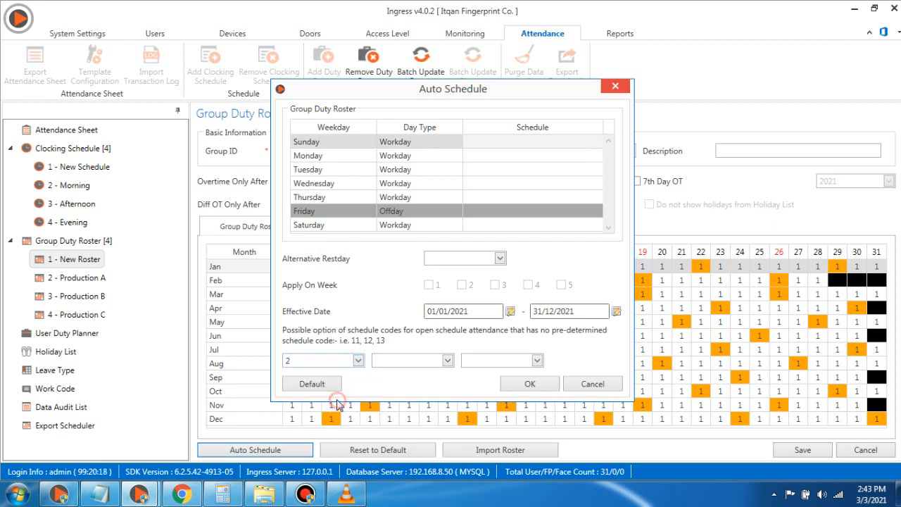
pyautogui.click(419, 419)
pyautogui.click(517, 360)
pyautogui.click(510, 429)
pyautogui.click(525, 383)
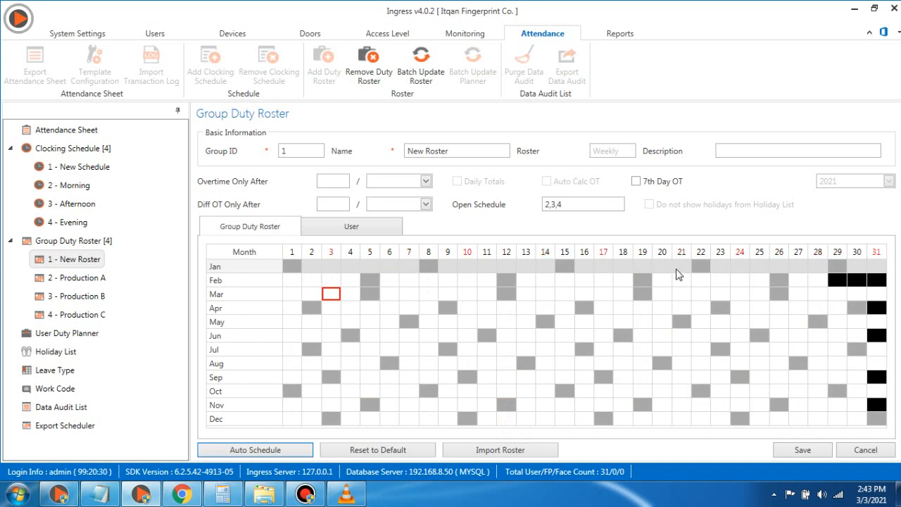
pyautogui.click(801, 451)
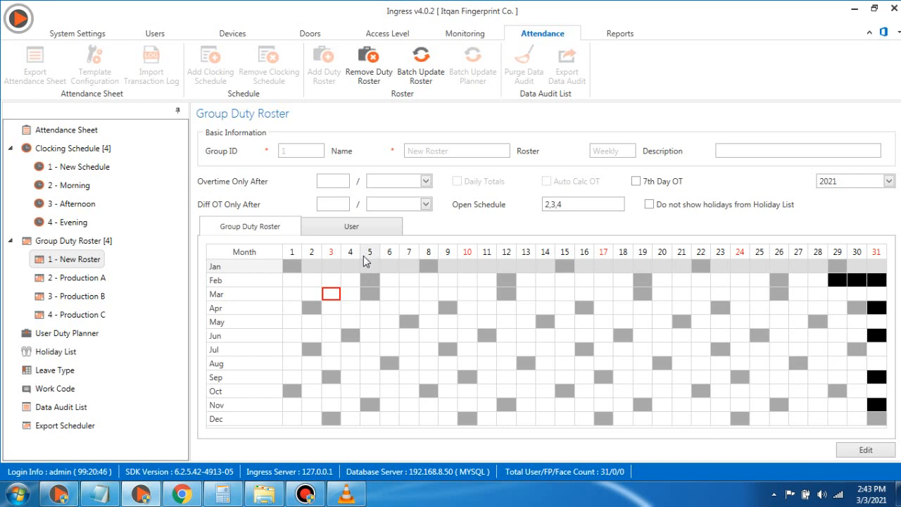
# - Check today's attendance sheet and the New Roster group's Auto Schedule settings without changing them
pyautogui.click(71, 132)
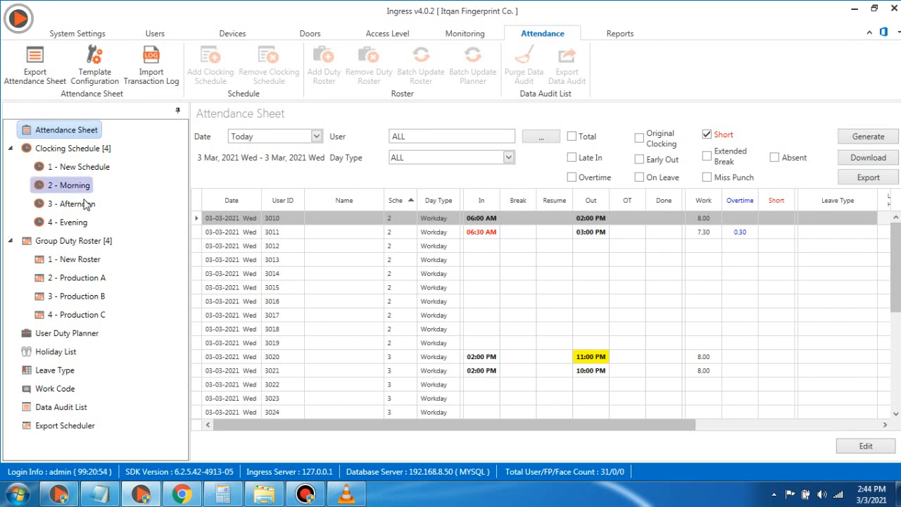
pyautogui.click(68, 259)
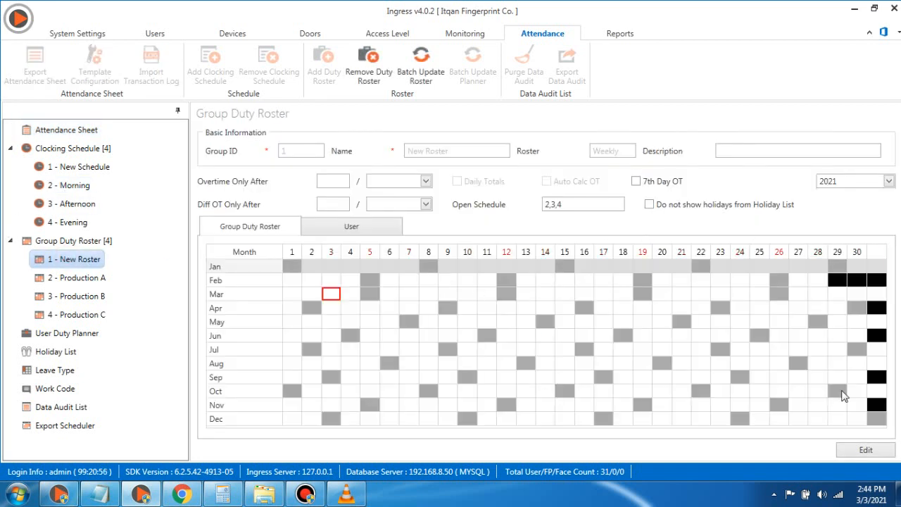
pyautogui.click(862, 451)
pyautogui.click(282, 451)
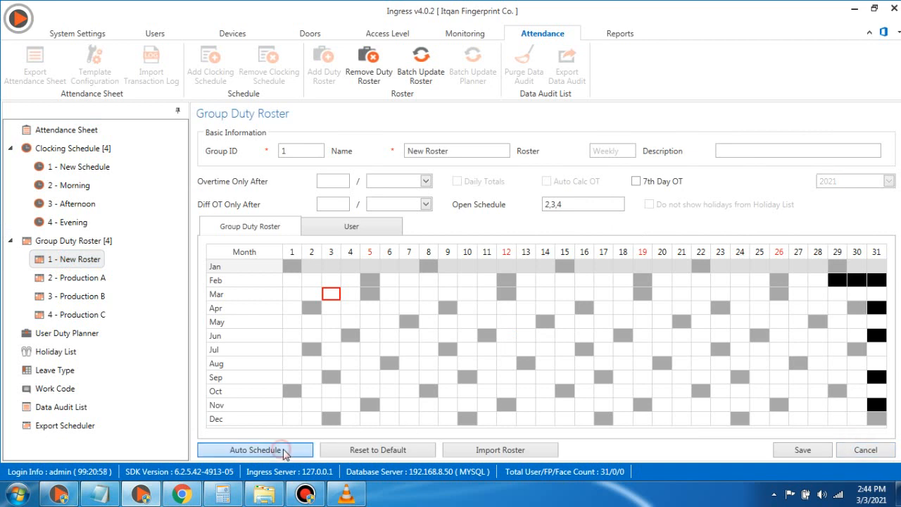
pyautogui.click(591, 388)
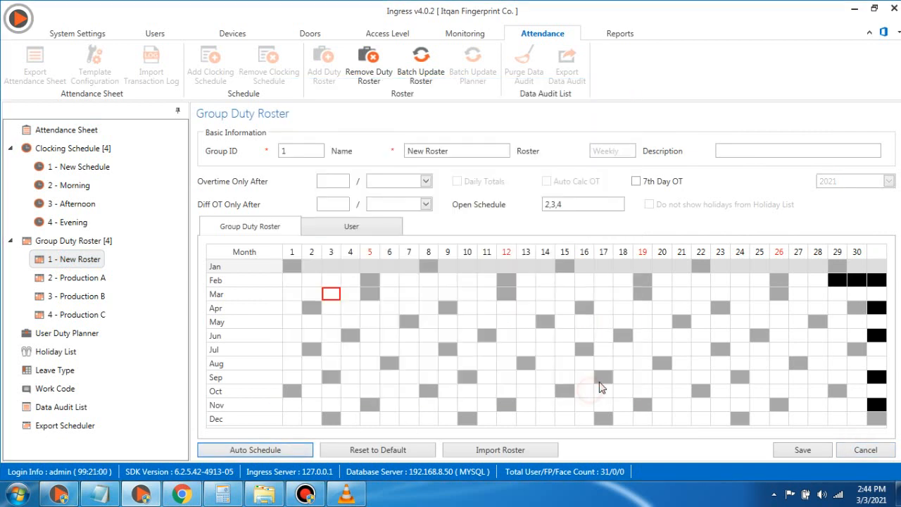
pyautogui.click(880, 454)
# - Add the seventh, eighth and ninth Production A users to the New Roster group and save the roster change for today, keeping user changed data
pyautogui.click(370, 226)
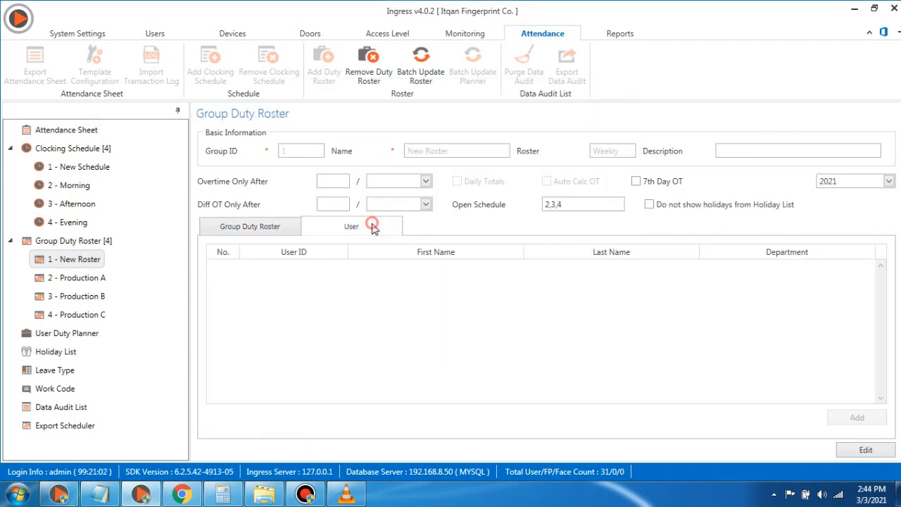
pyautogui.click(849, 455)
pyautogui.click(853, 418)
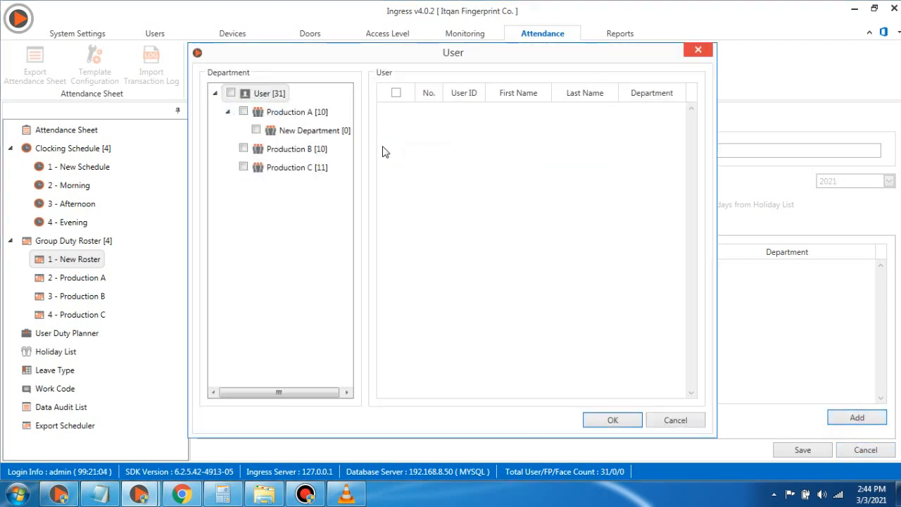
pyautogui.click(243, 111)
pyautogui.click(403, 129)
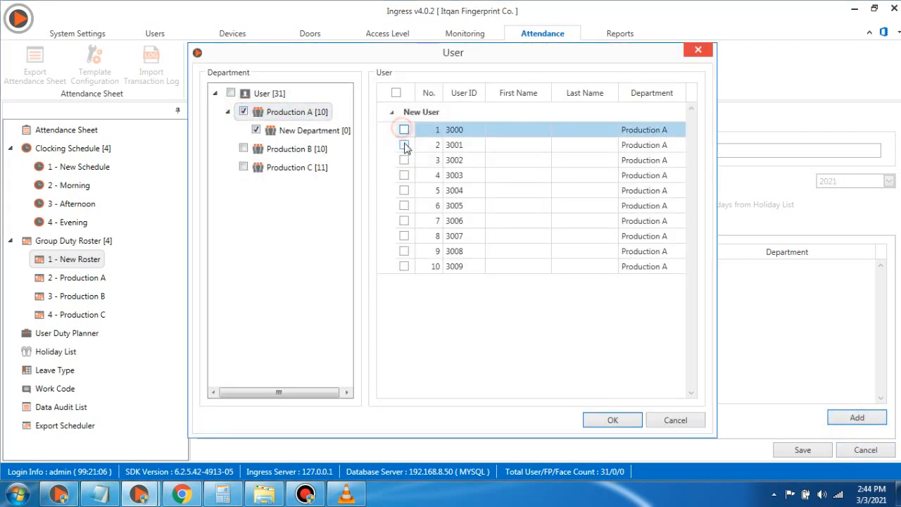
pyautogui.click(404, 144)
pyautogui.click(404, 145)
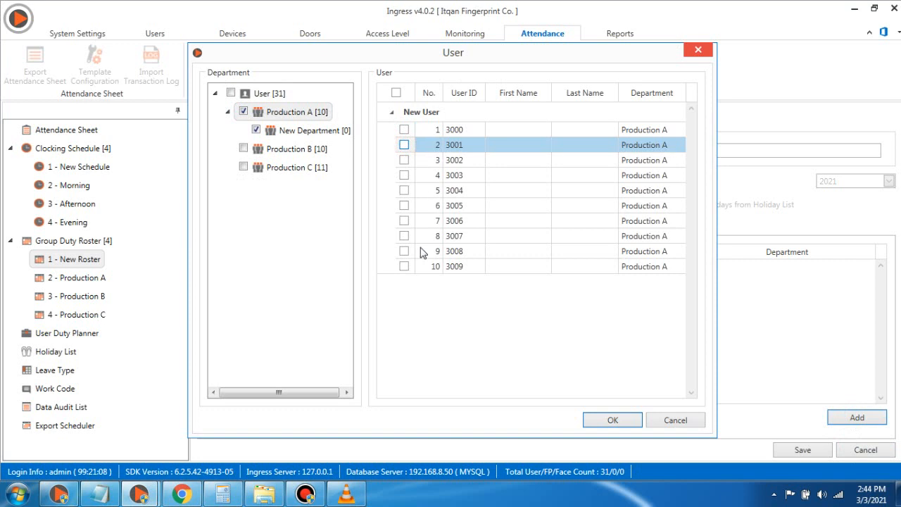
pyautogui.click(404, 221)
pyautogui.click(403, 236)
pyautogui.click(403, 251)
pyautogui.click(611, 421)
pyautogui.click(796, 451)
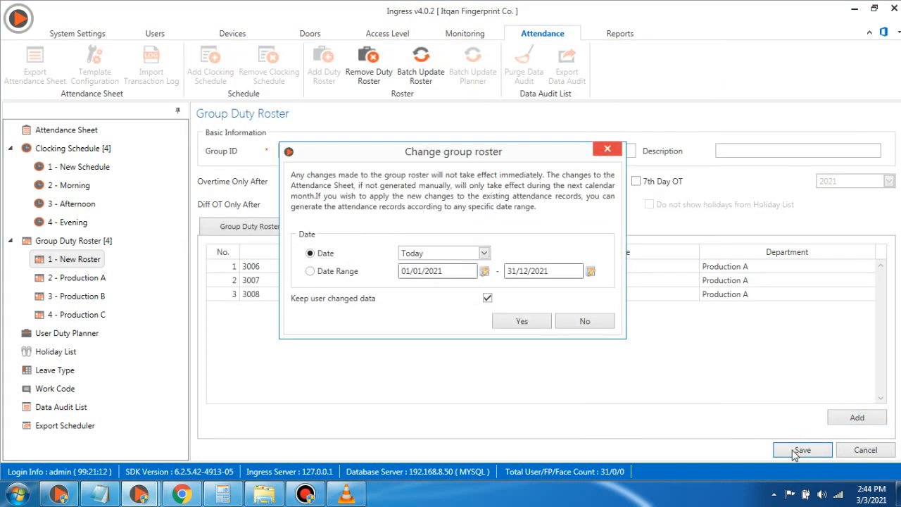
pyautogui.click(520, 323)
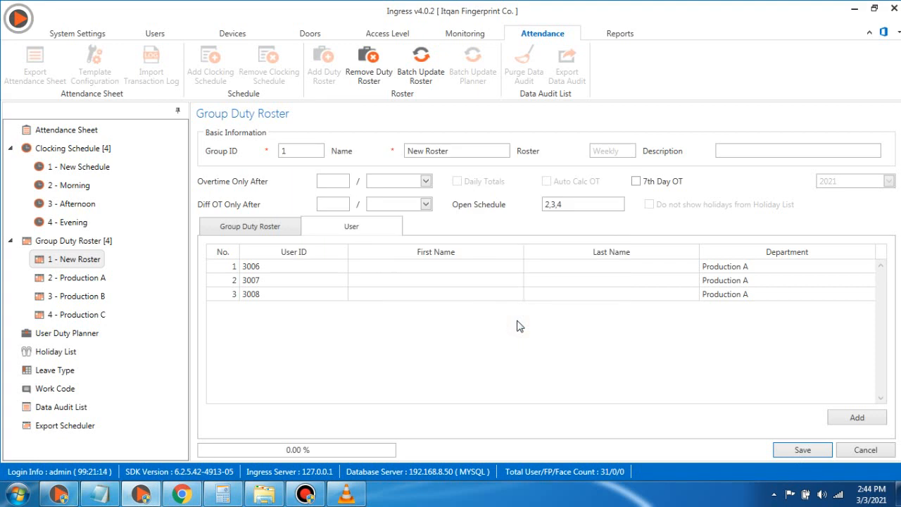
# - In today's attendance sheet, enter In 10:00 PM and Out 6:00 AM for the first user without a schedule and save
pyautogui.click(67, 129)
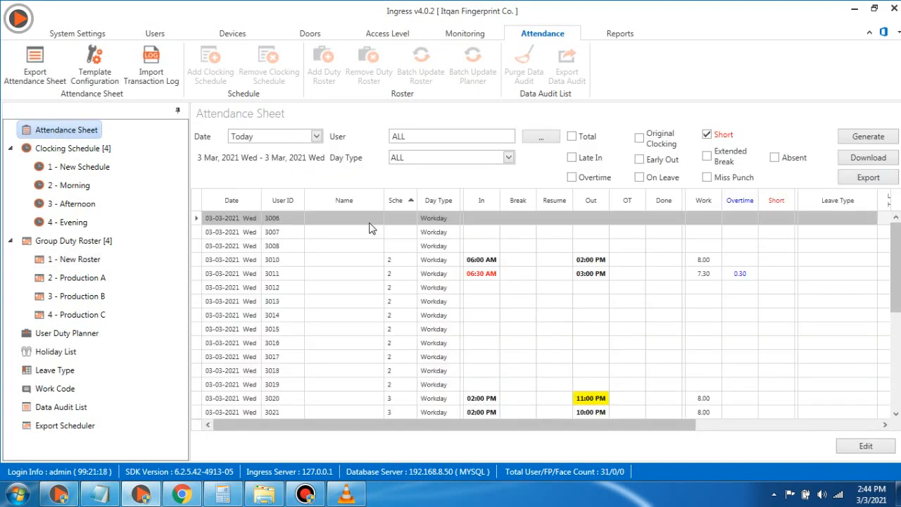
pyautogui.click(865, 446)
pyautogui.click(481, 218)
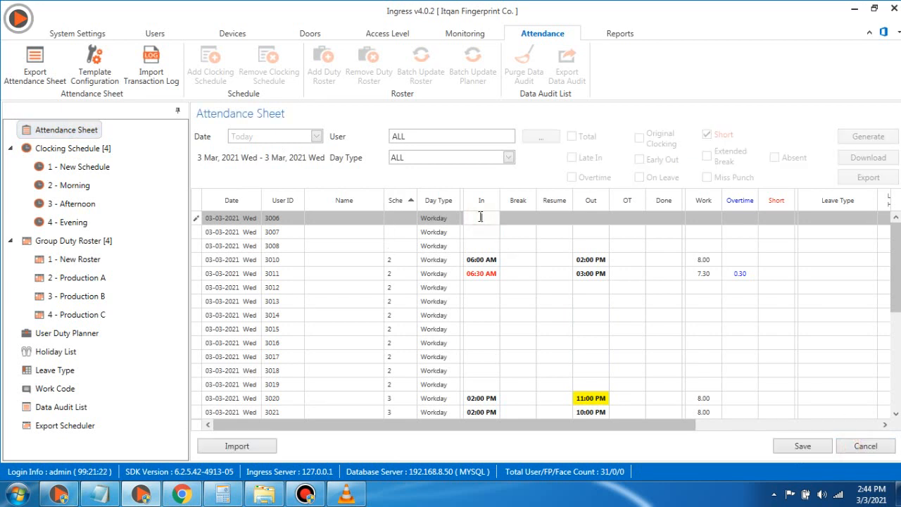
pyautogui.write('10:00 PM')
pyautogui.click(590, 217)
pyautogui.write('6:00 AM')
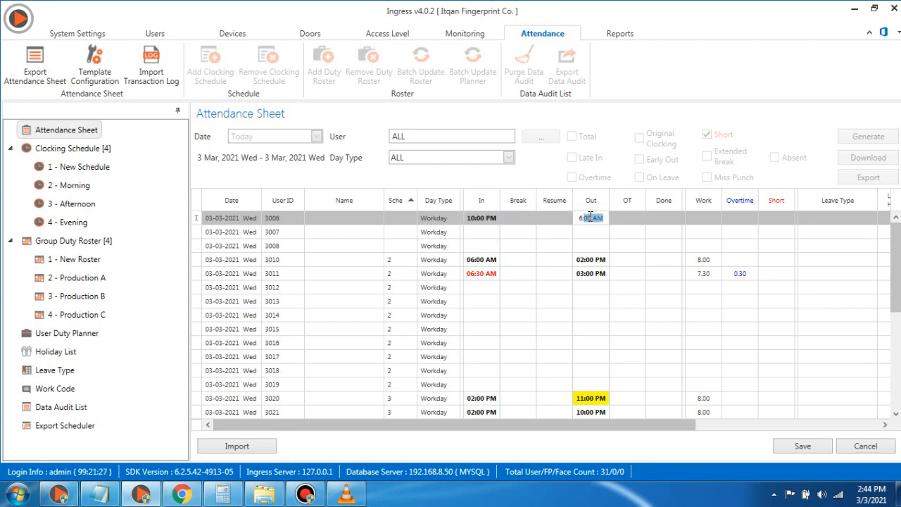
pyautogui.click(629, 231)
pyautogui.click(803, 446)
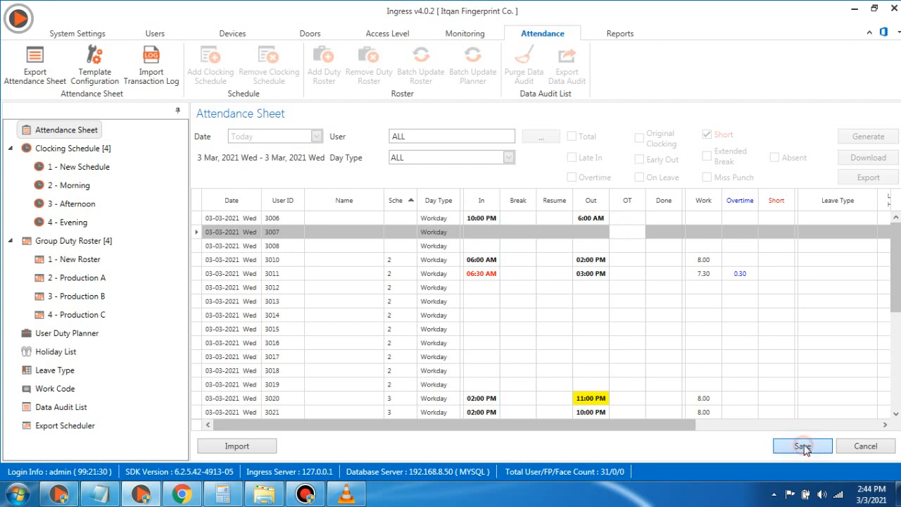
# - Reopen the attendance sheet for editing and enter In 6:00 AM and Out 2:00 PM for the second user
pyautogui.click(472, 233)
pyautogui.click(853, 445)
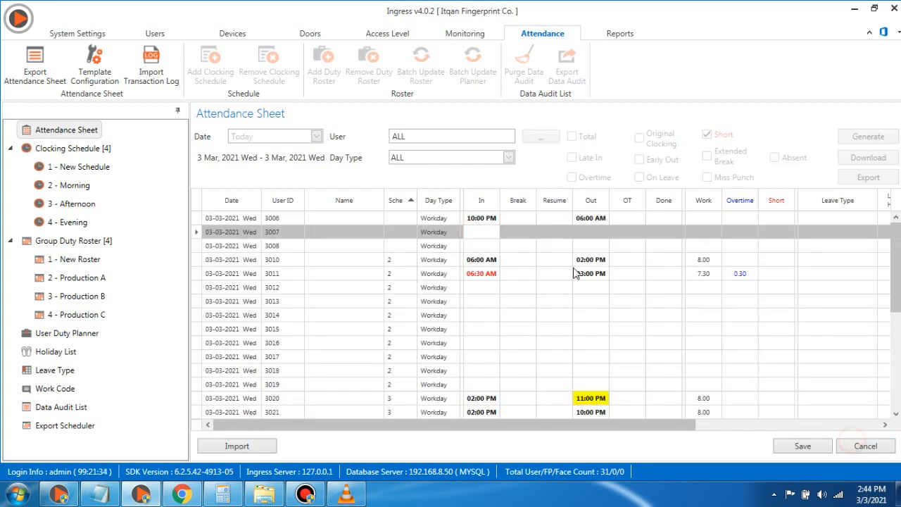
pyautogui.click(483, 232)
pyautogui.write('6')
pyautogui.press('Tab')
pyautogui.press('Tab')
pyautogui.press('Tab')
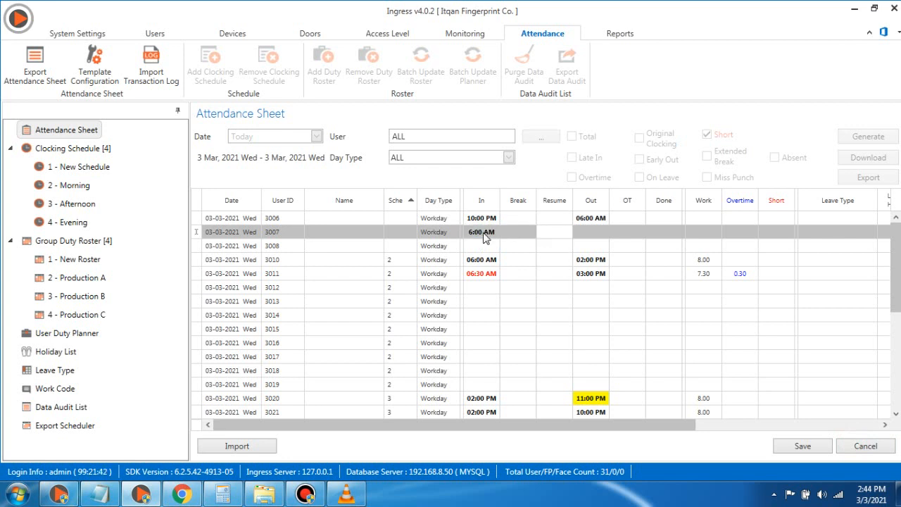
pyautogui.write('2p')
# - Enter In 2:00 PM and Out 10:00 PM for the third user and save the attendance sheet
pyautogui.click(479, 244)
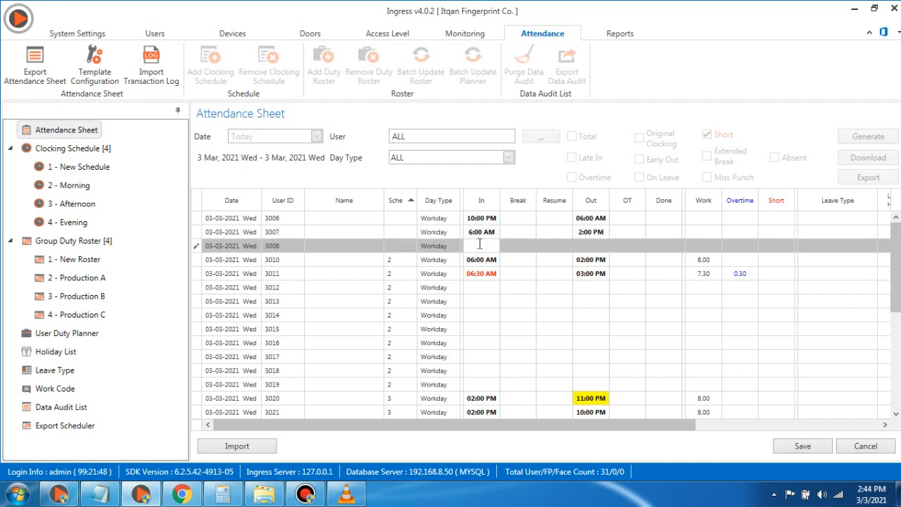
pyautogui.write('2p')
pyautogui.press('Tab')
pyautogui.press('Tab')
pyautogui.press('Tab')
pyautogui.write('10p')
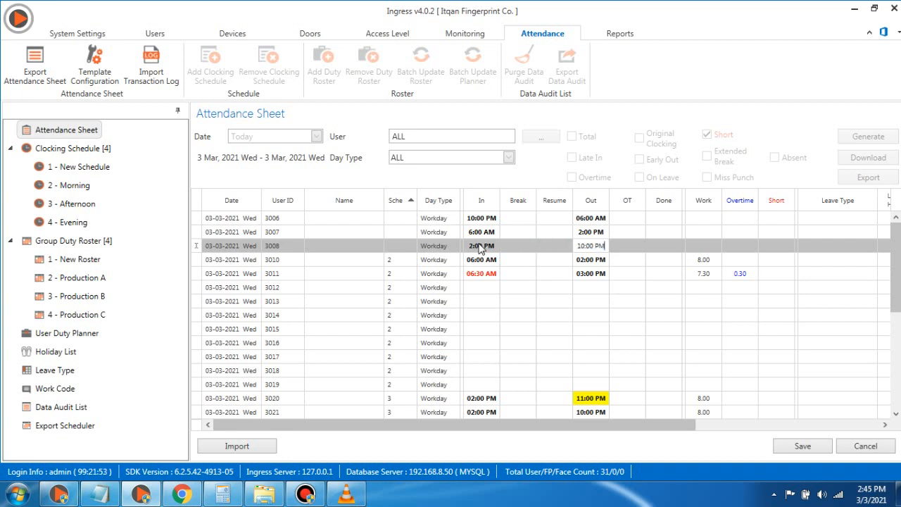
pyautogui.click(533, 301)
pyautogui.click(800, 446)
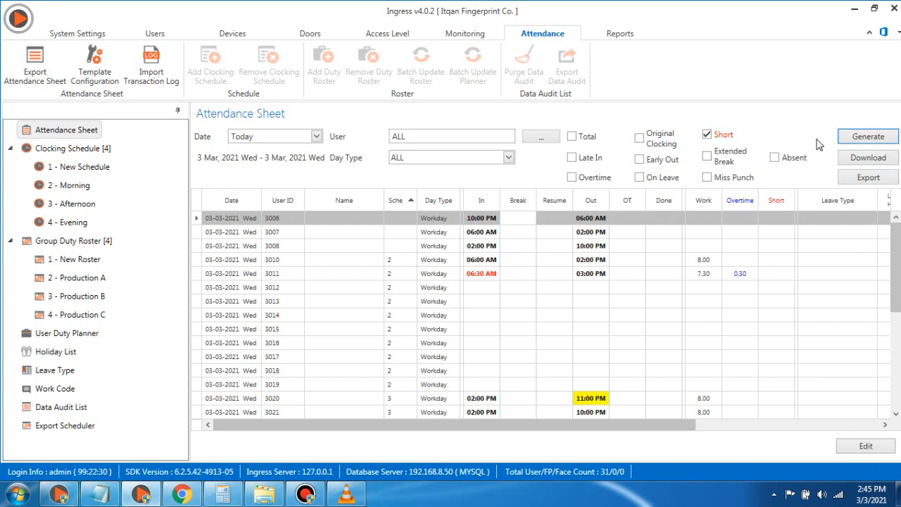
pyautogui.click(858, 159)
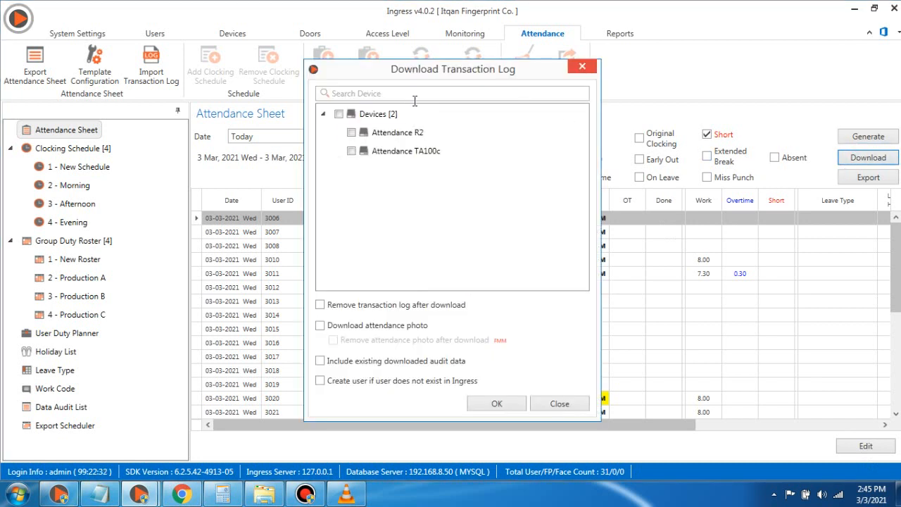
pyautogui.moveTo(394, 76); pyautogui.dragTo(581, 102)
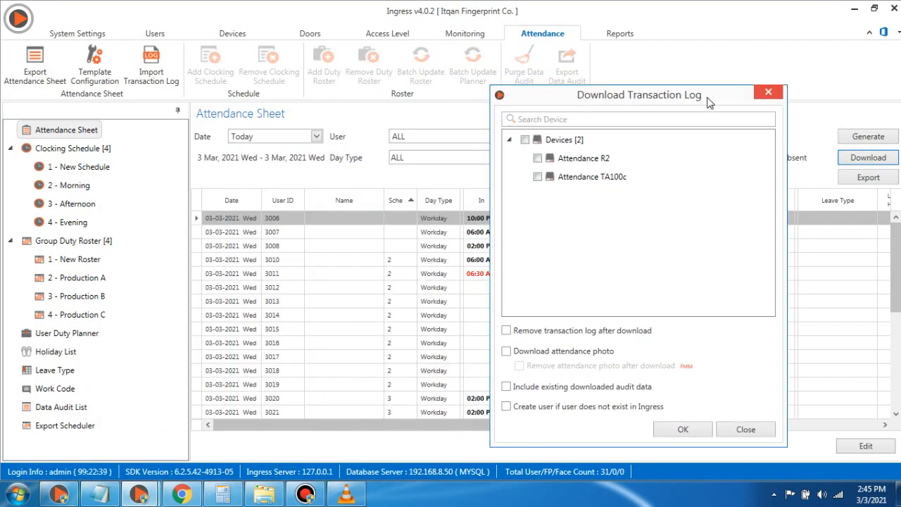
pyautogui.click(768, 93)
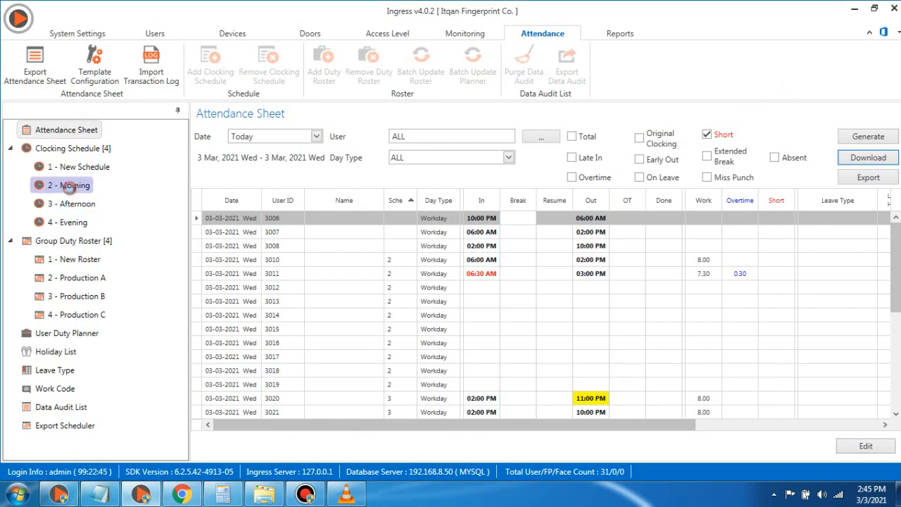
# - Check the clocking times of the Morning and Afternoon clocking schedules
pyautogui.click(69, 187)
pyautogui.click(257, 202)
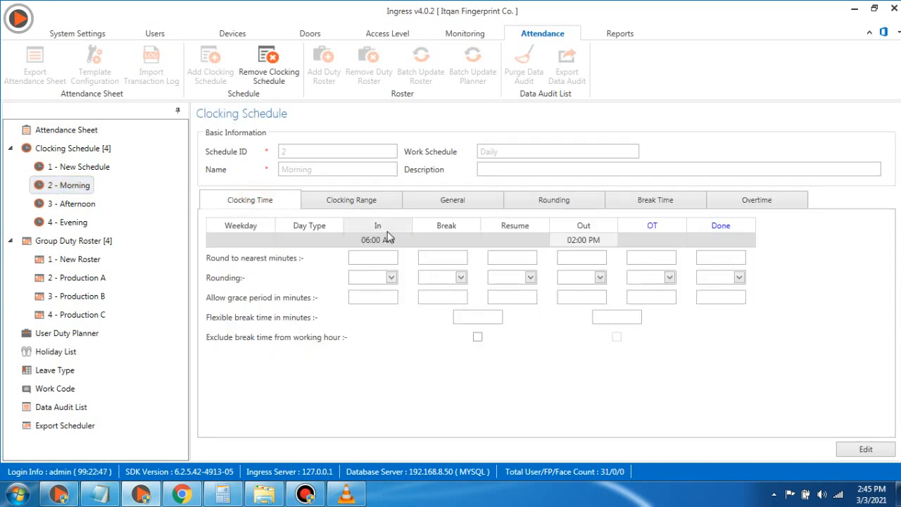
pyautogui.click(71, 204)
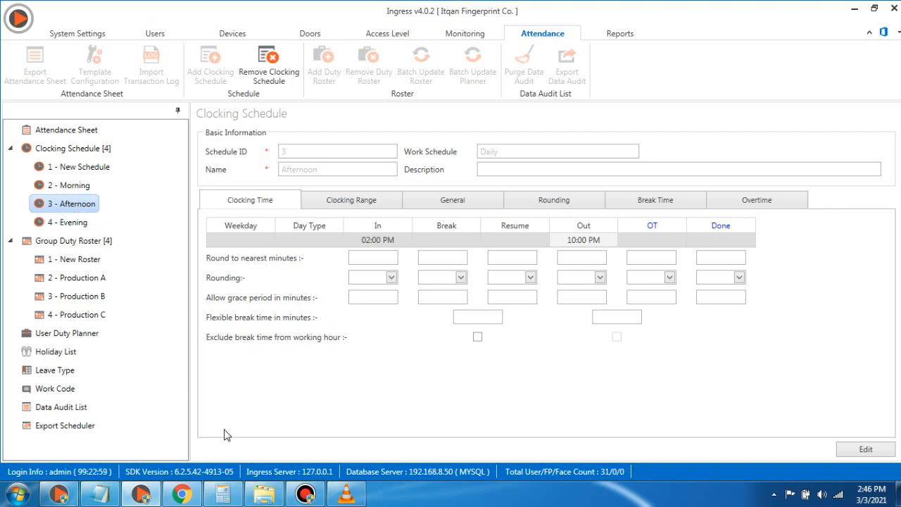
# - Read the FingerTec article on creating an open schedule for a shift roster in Chrome, and return to Ingress
pyautogui.click(183, 493)
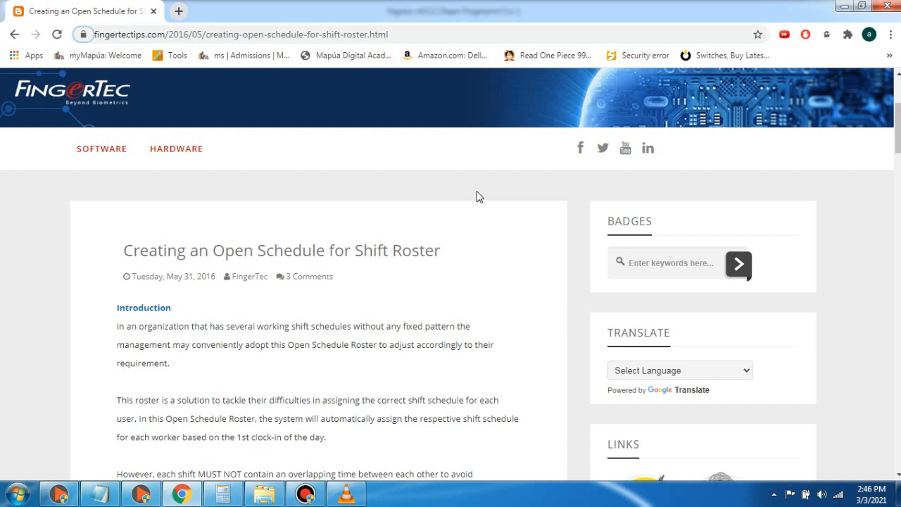
pyautogui.scroll(-1, 476, 196)
pyautogui.scroll(-8, 561, 237)
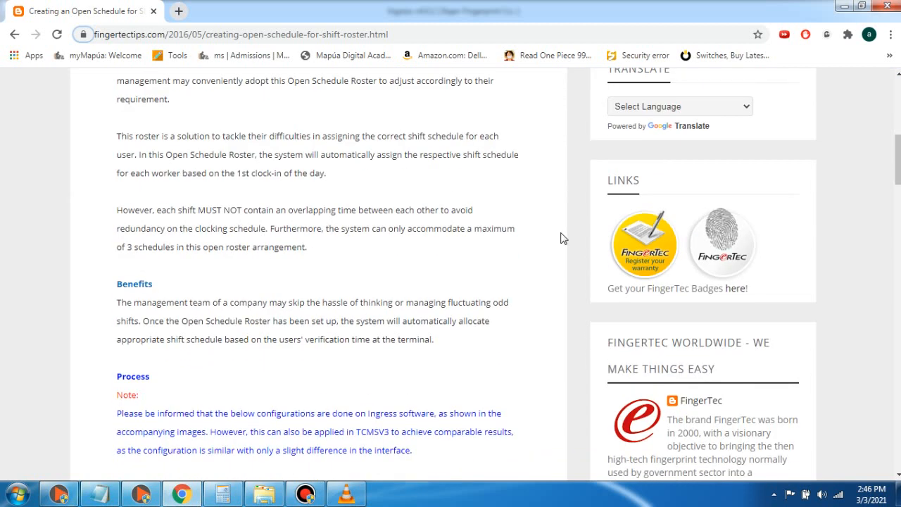
pyautogui.scroll(-2, 412, 203)
pyautogui.scroll(-4, 411, 203)
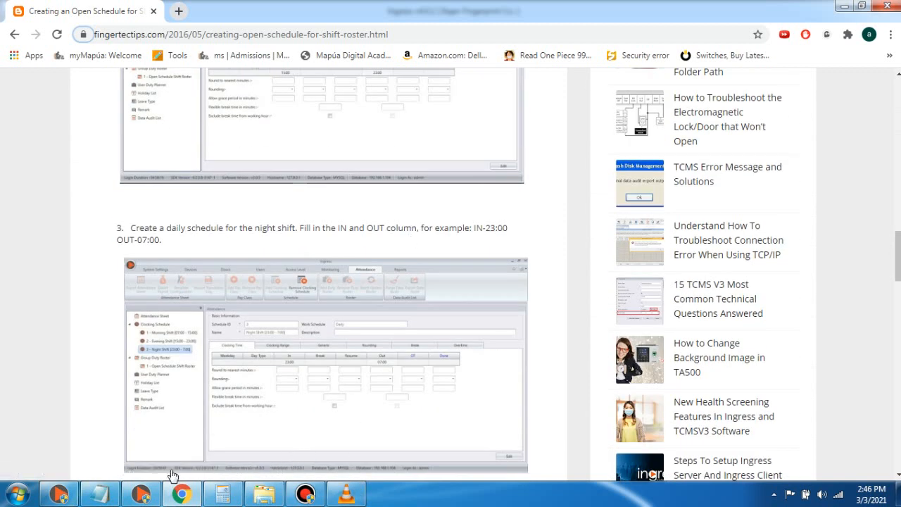
pyautogui.click(141, 494)
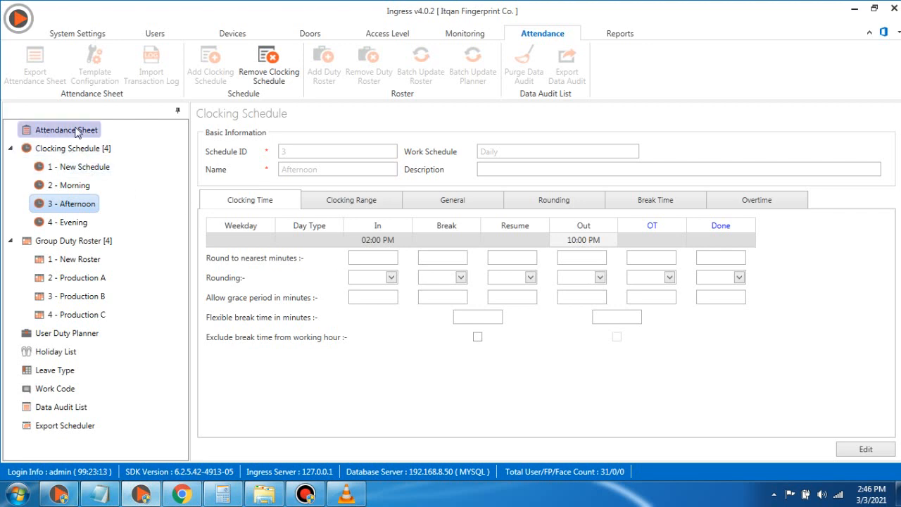